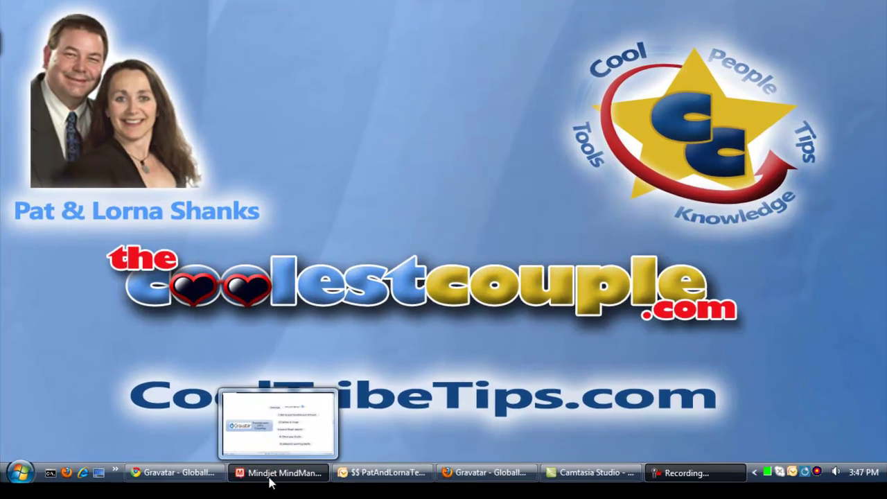
Step: Bring the Gravatar.com (101) Checklist map to the front in MindManager
left_click(270, 472)
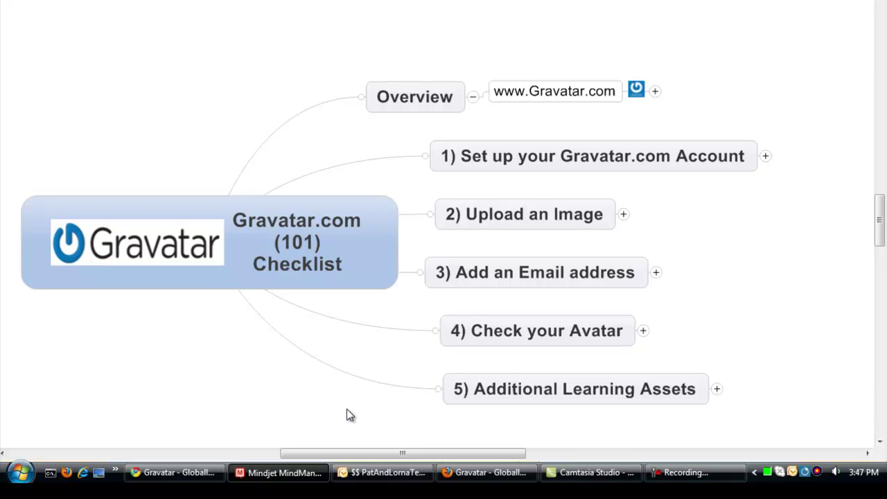
left_click(655, 91)
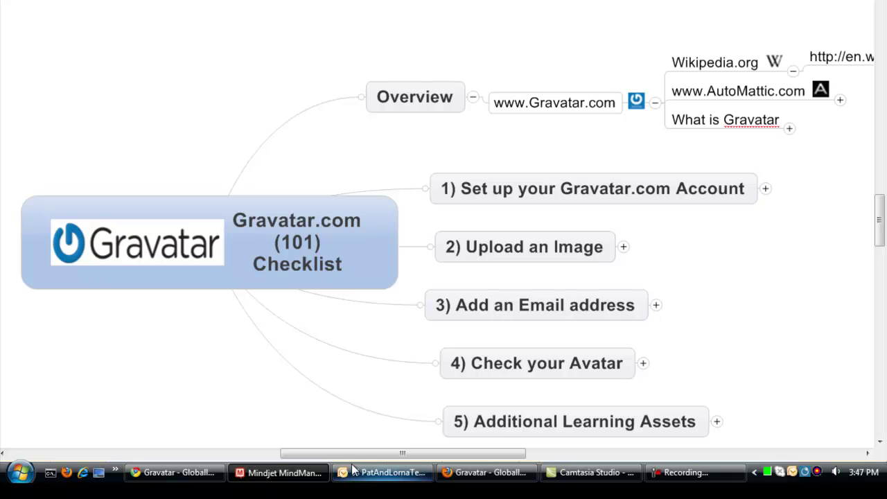
left_click_drag(359, 451, 447, 453)
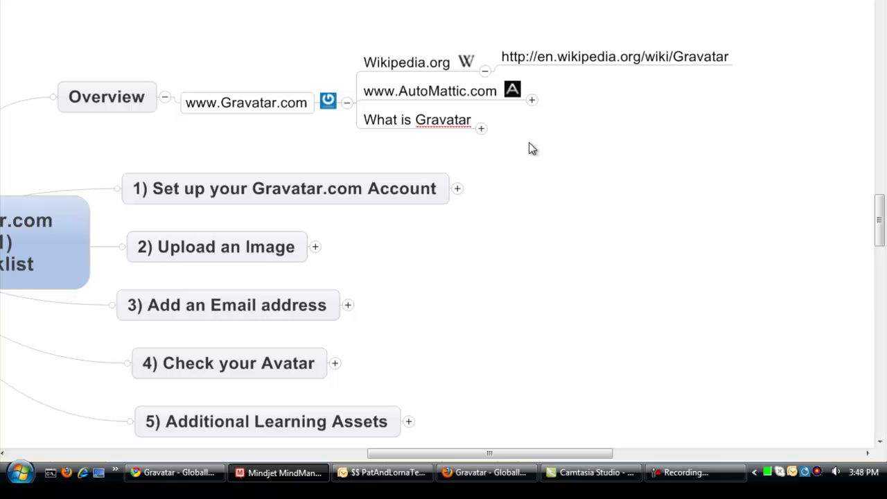
left_click(207, 196)
Step: Reveal the five AutoMattic sites and the What is Gravatar definition, profile and cost subtopics
left_click(532, 101)
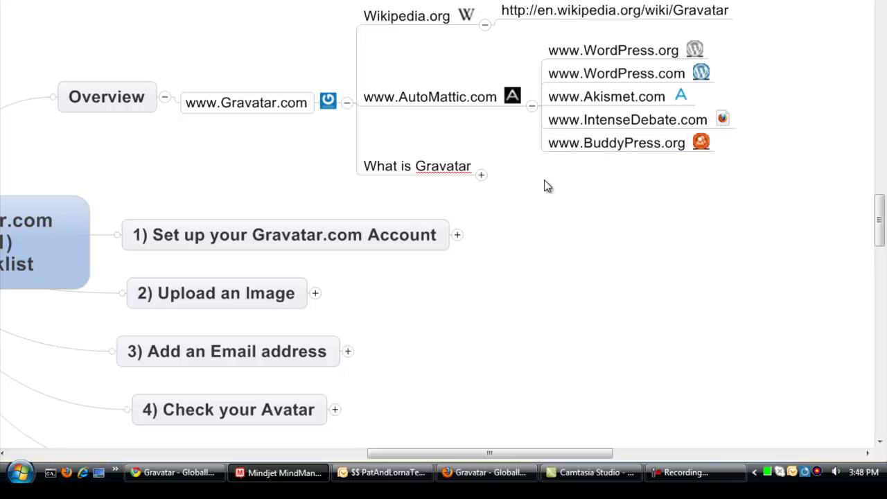
left_click(481, 175)
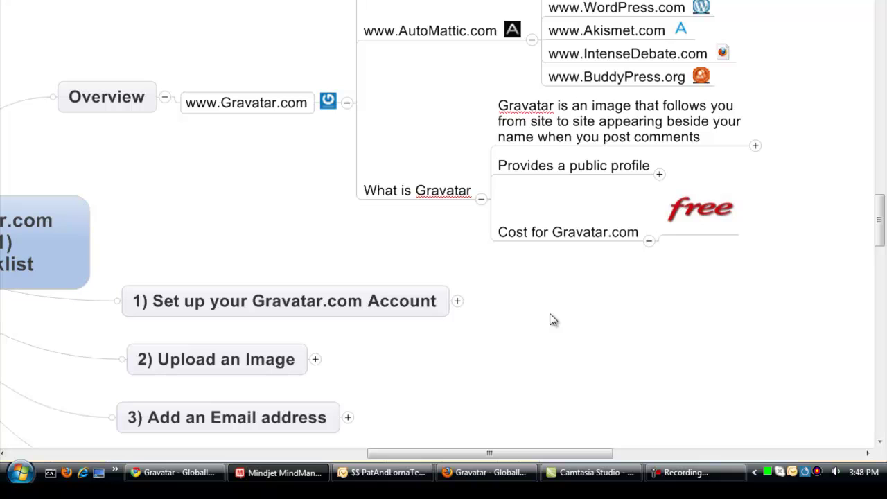
left_click_drag(614, 323, 492, 320)
left_click_drag(552, 266, 328, 260)
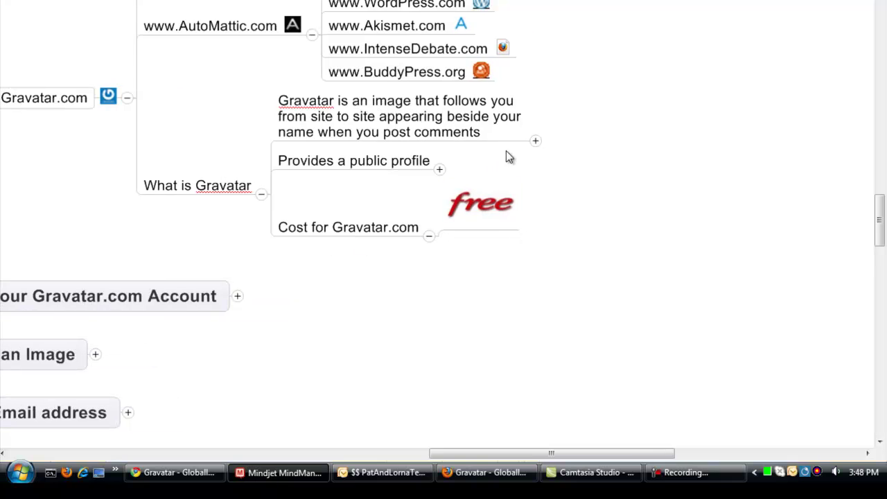
Step: Show the example blog comment and the 16 verifiable social sites under Provides a public profile
left_click(535, 142)
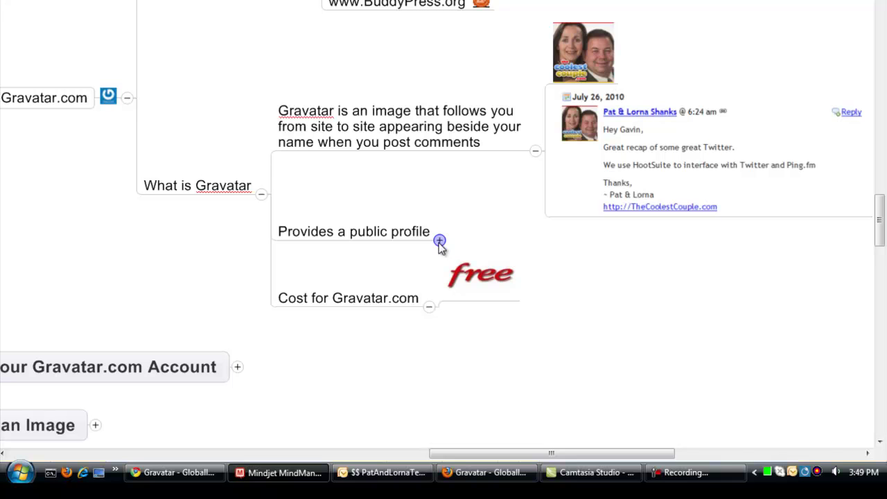
left_click(439, 241)
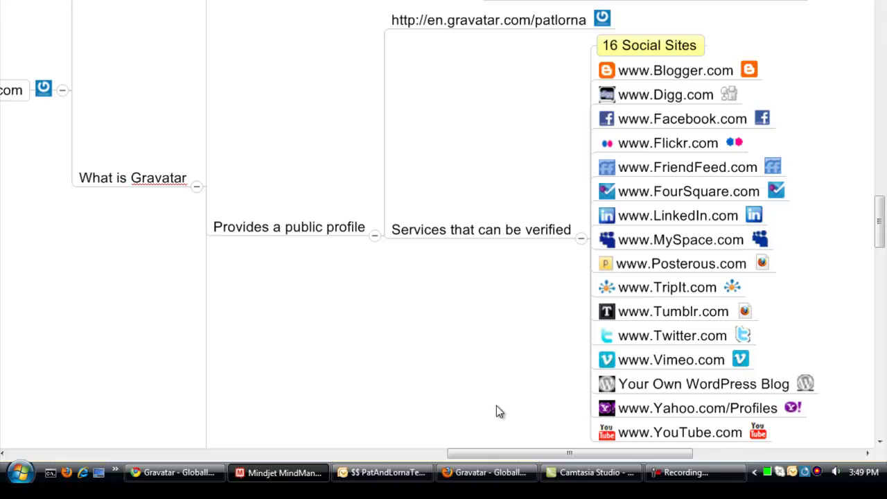
left_click_drag(496, 411, 500, 262)
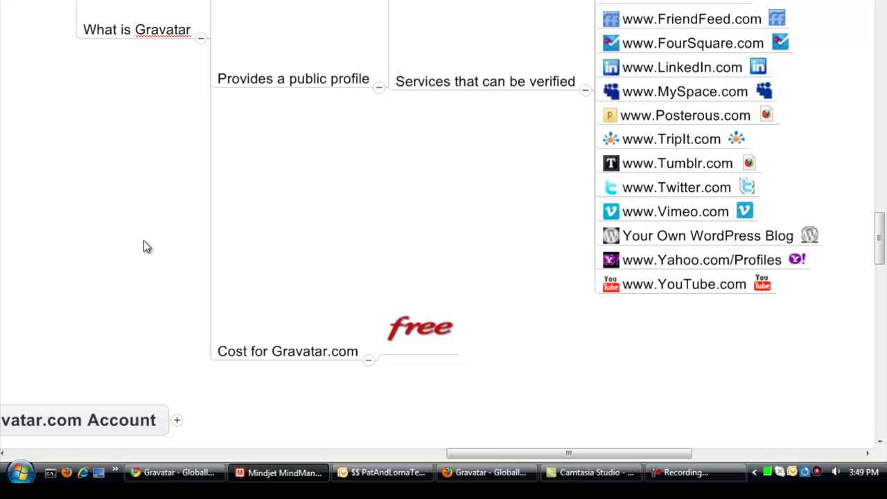
left_click_drag(143, 246, 329, 104)
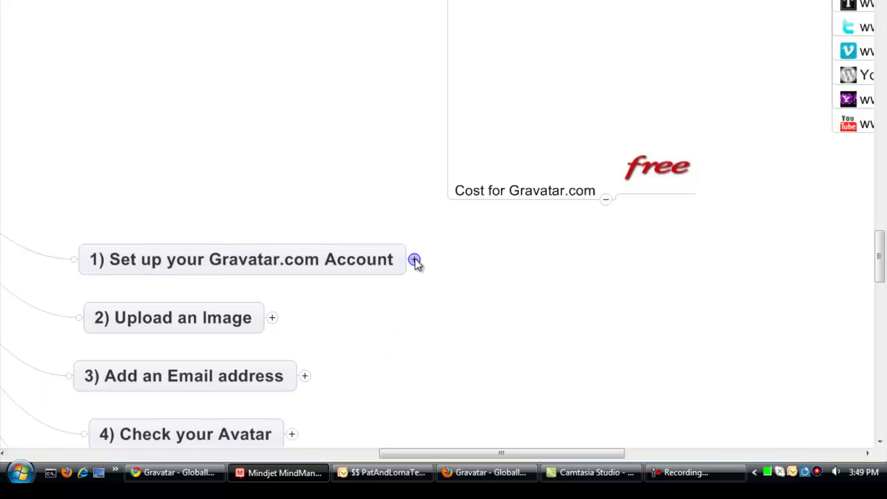
Step: Expand topic 1's account setup steps and topic 2's image upload steps
left_click(414, 260)
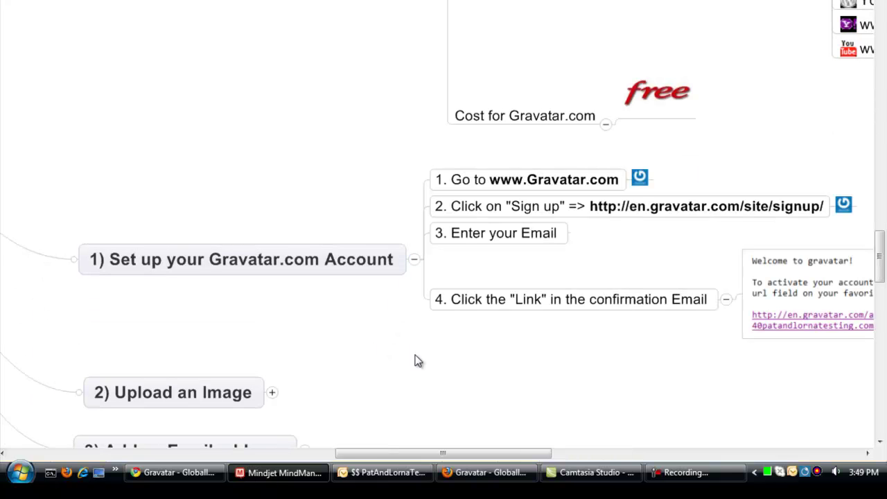
left_click_drag(410, 358, 345, 346)
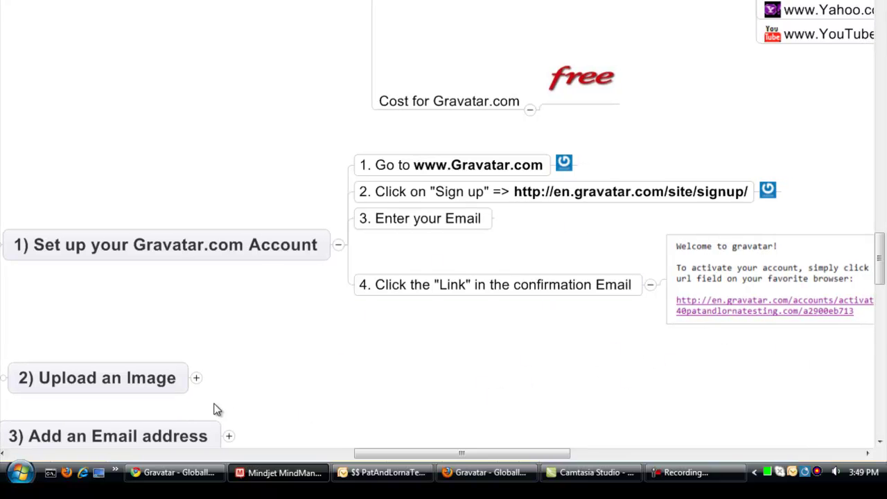
left_click(197, 379)
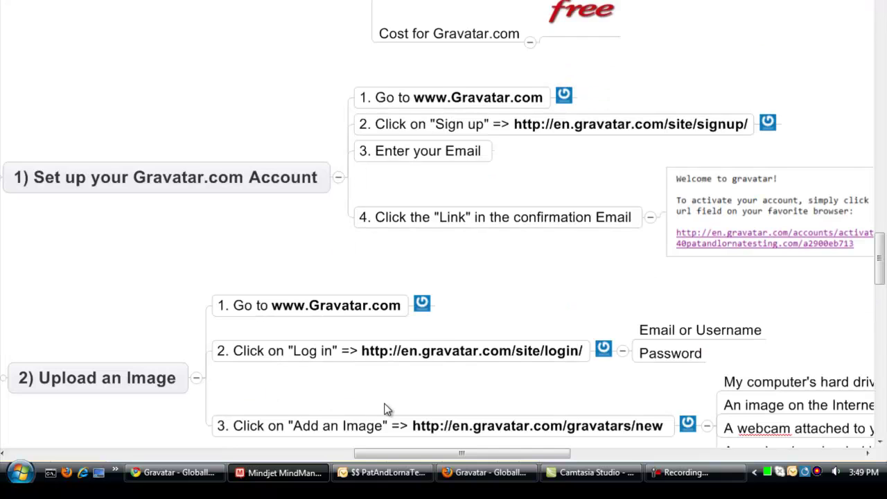
left_click_drag(389, 408, 384, 333)
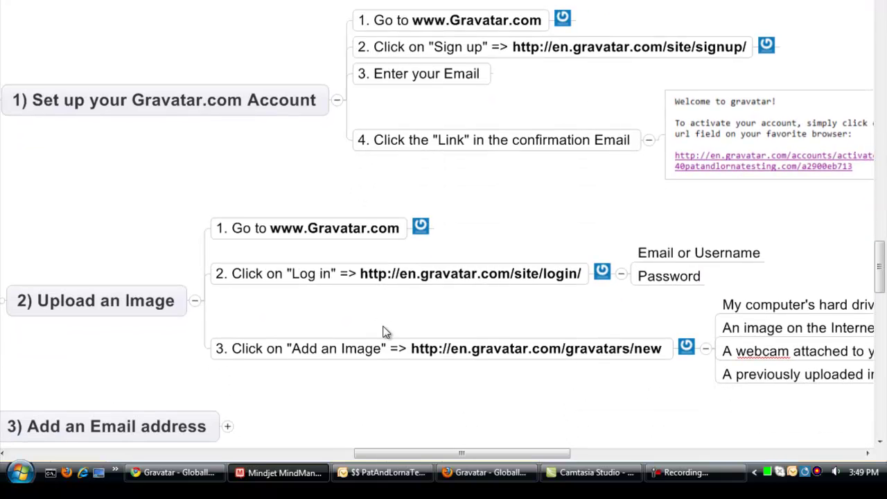
left_click_drag(390, 404, 386, 299)
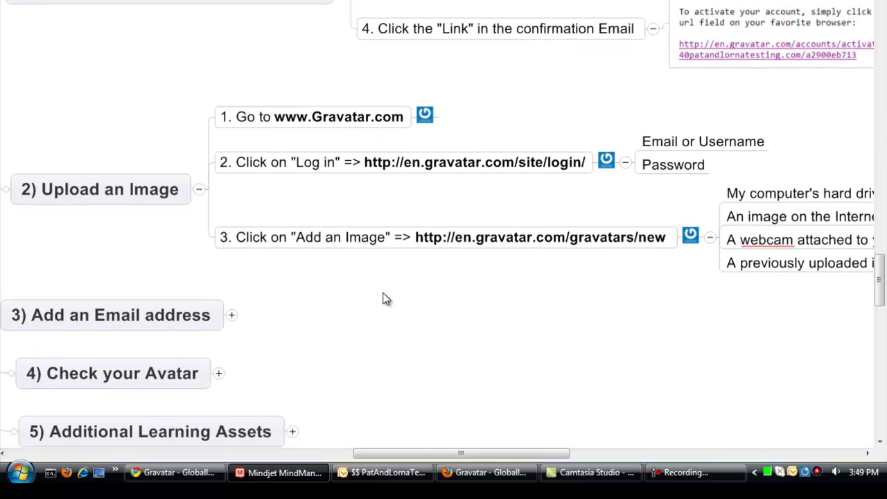
Step: Expand the email, 4) Check your Avatar and 5) Additional Learning Assets topics with their links
left_click(232, 315)
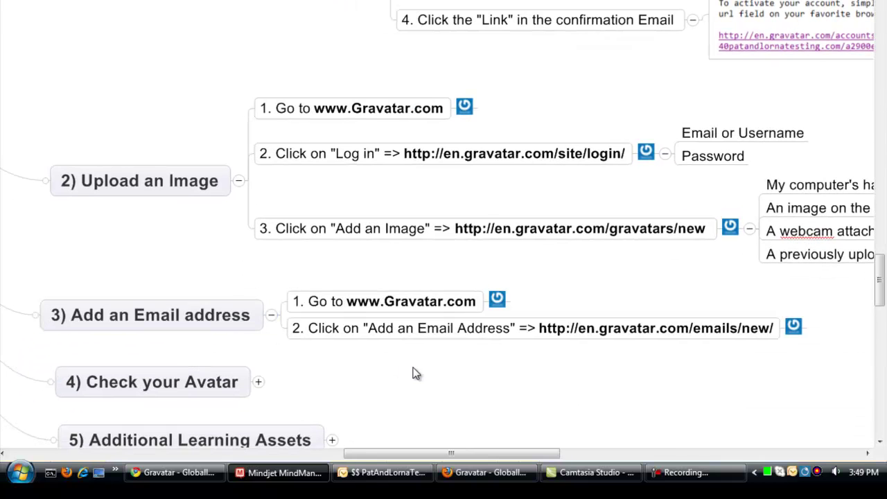
left_click(258, 382)
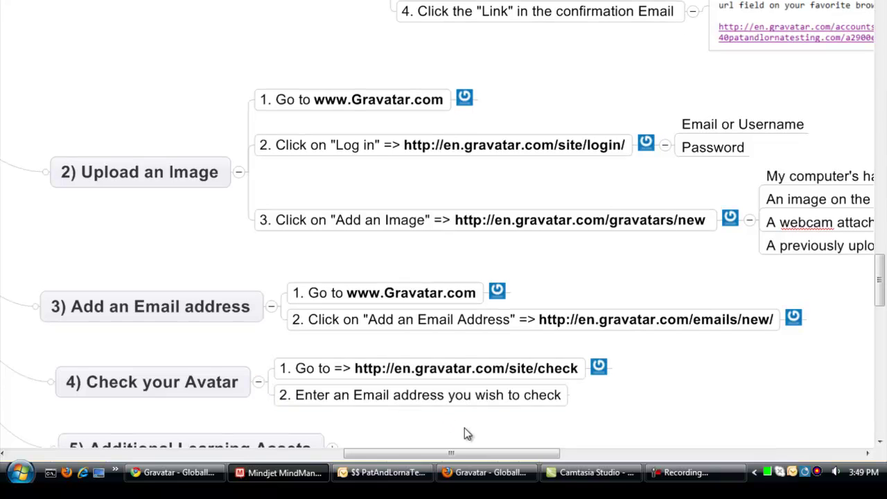
scroll(464, 427, "down", 2)
left_click(333, 402)
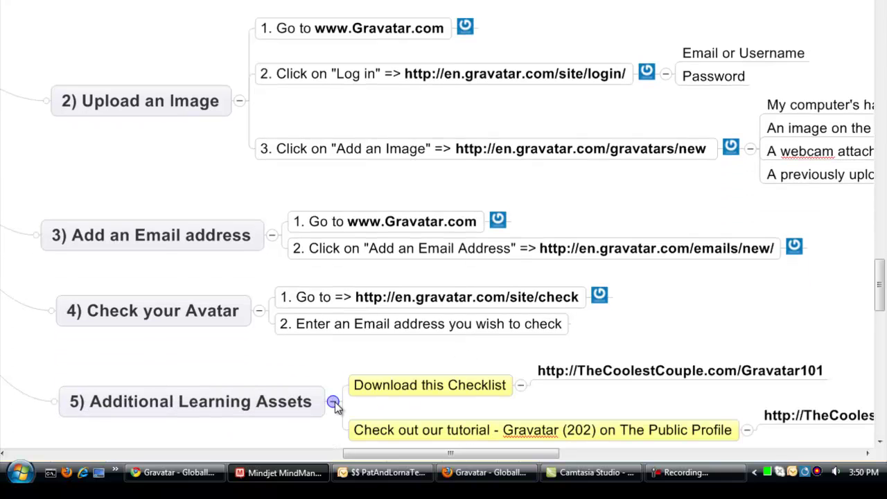
left_click_drag(311, 426, 304, 419)
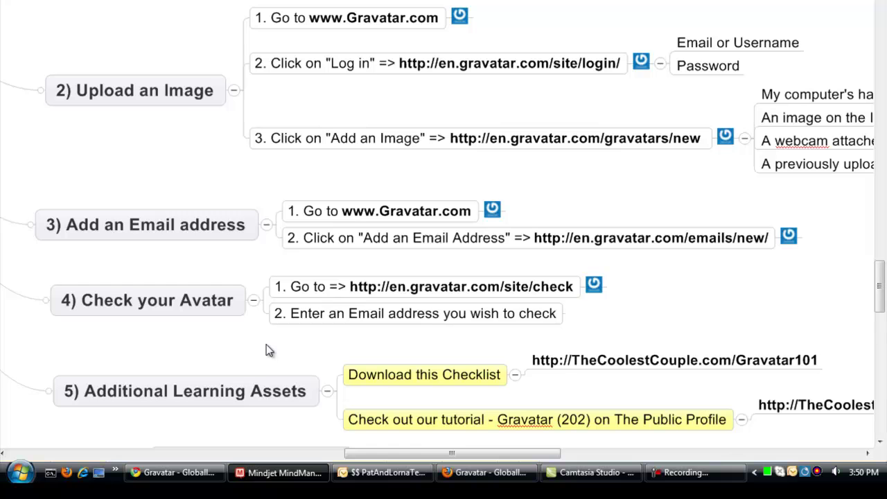
left_click_drag(266, 350, 55, 303)
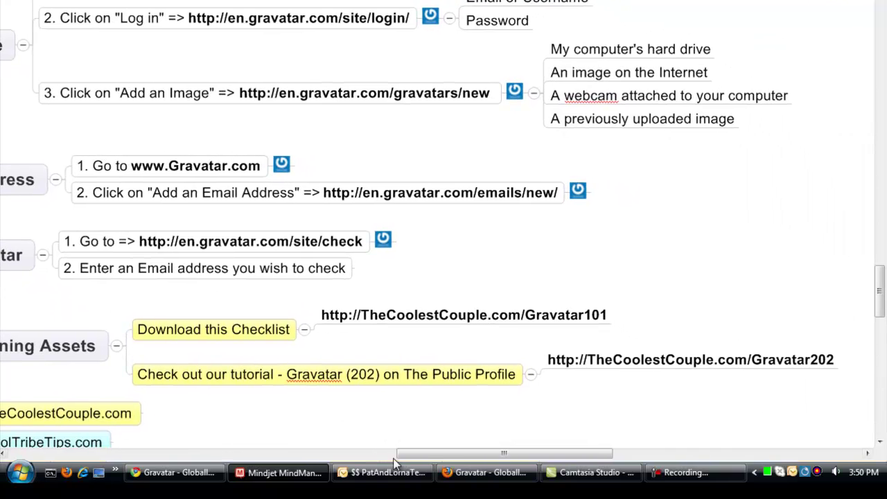
left_click_drag(467, 398, 390, 405)
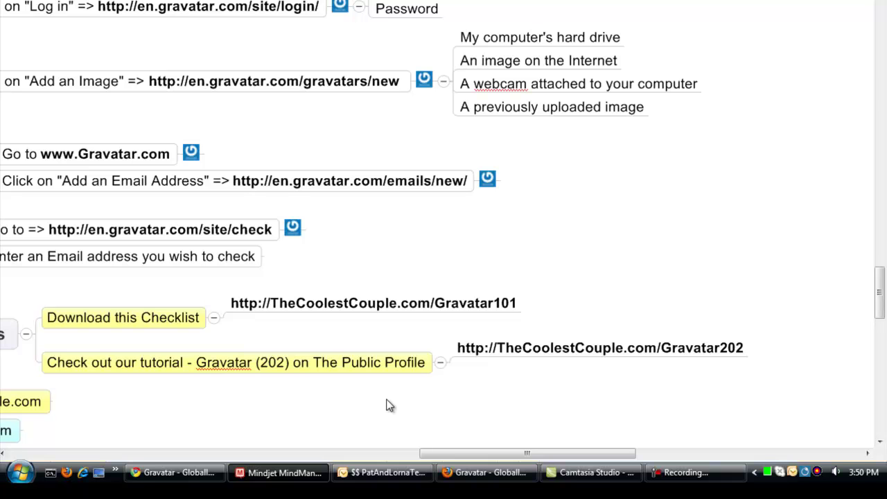
Step: Show the Manage Gravatars page in Chrome, scrolled down to the four available images
left_click(191, 484)
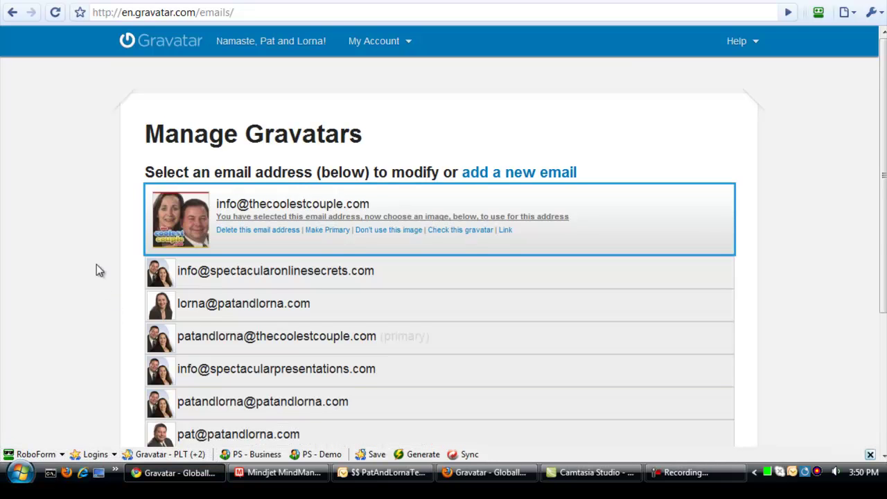
scroll(68, 207, "down", 3)
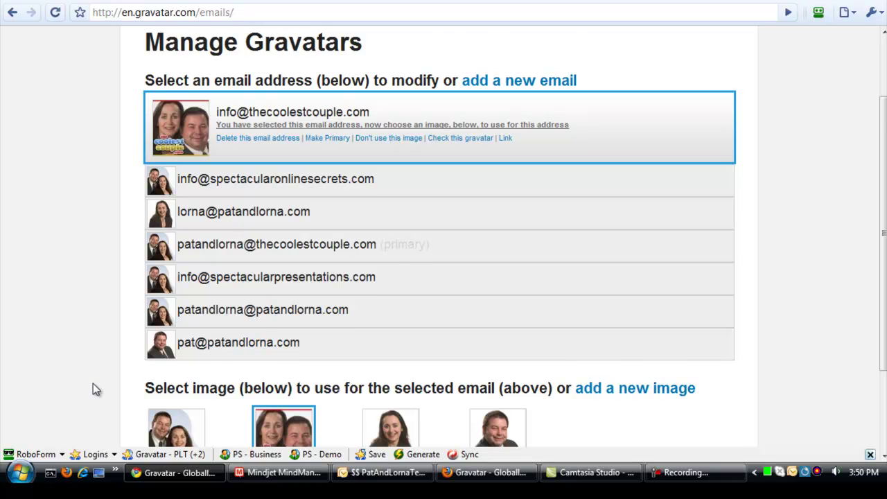
scroll(94, 398, "down", 2)
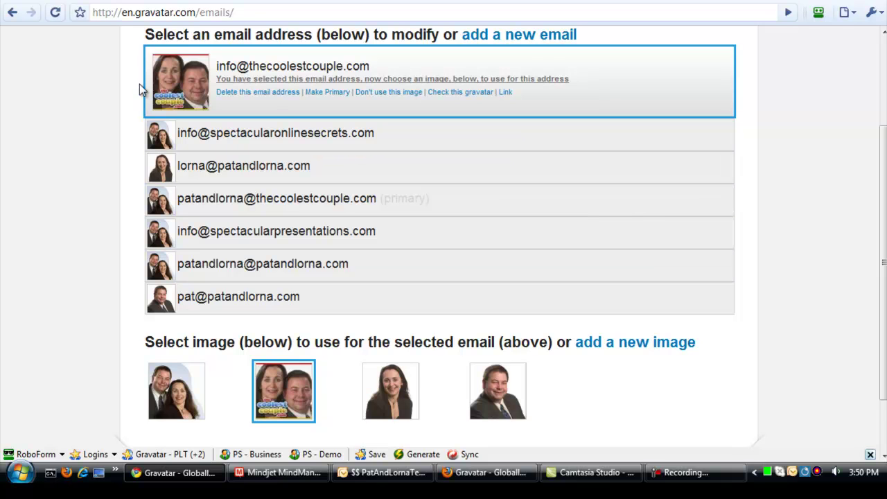
Step: Open the public Gravatar profile page and scroll through it
left_click(194, 2)
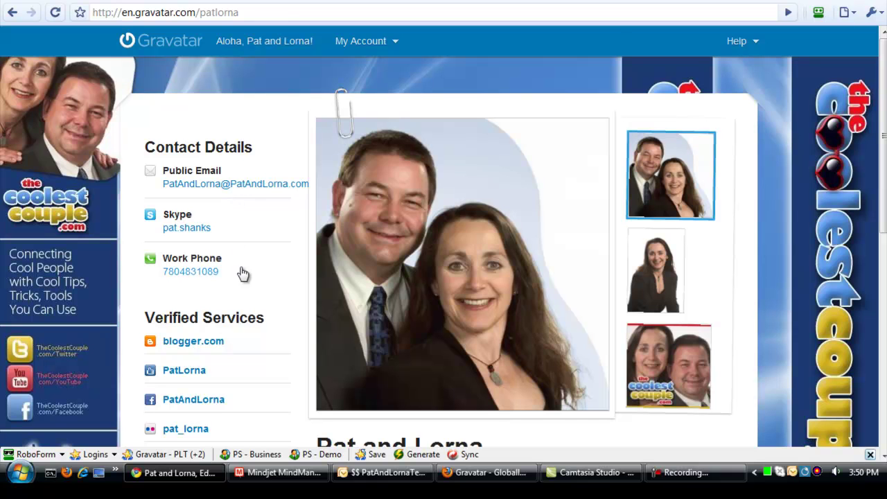
scroll(282, 325, "down", 3)
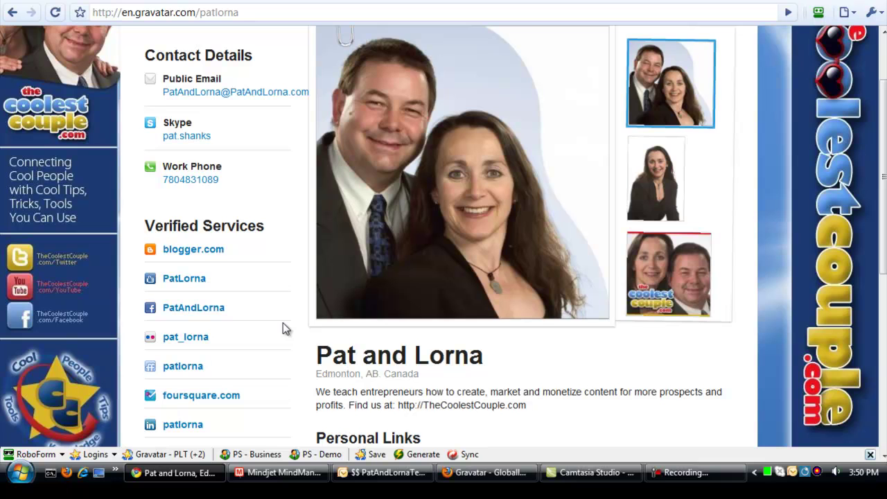
scroll(283, 323, "down", 3)
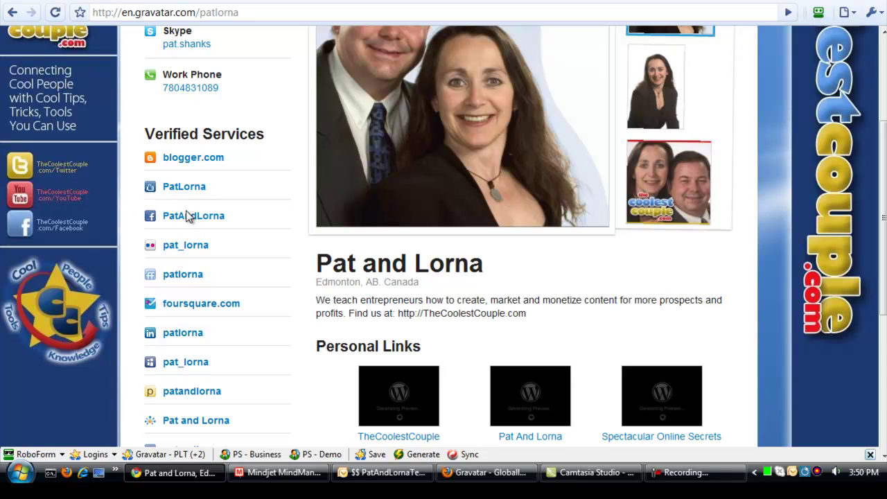
scroll(291, 344, "down", 3)
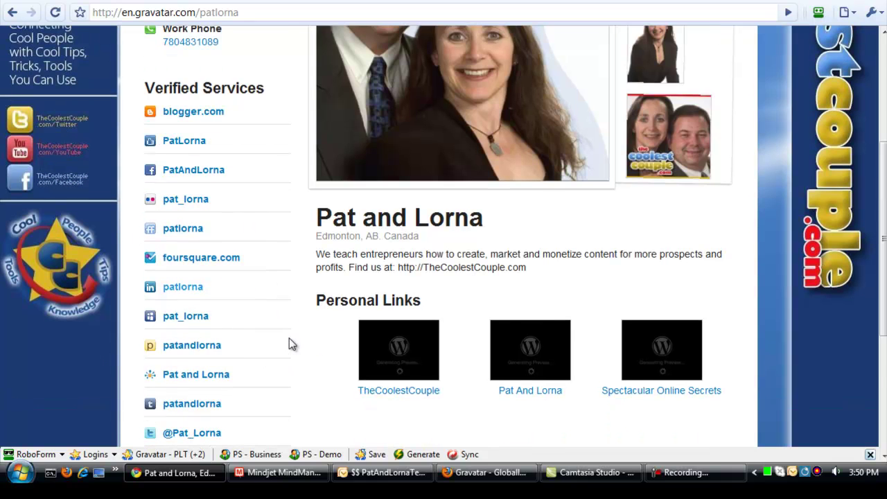
scroll(290, 342, "down", 3)
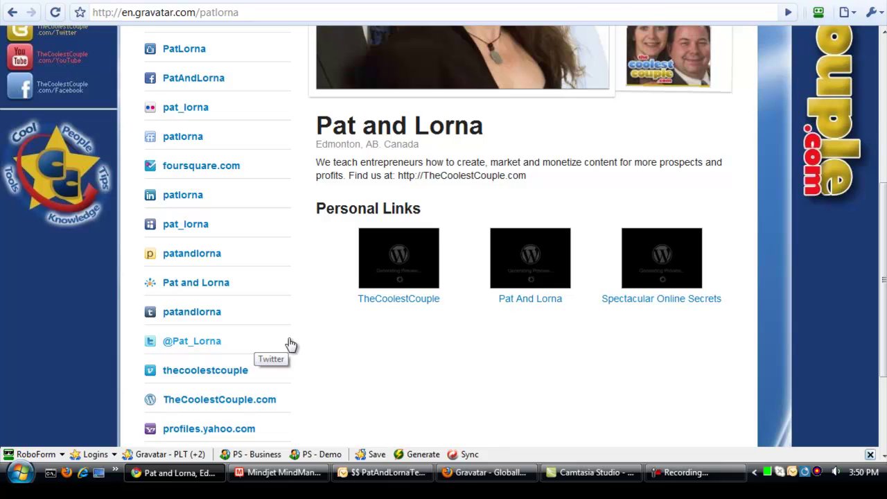
scroll(290, 344, "up", 9)
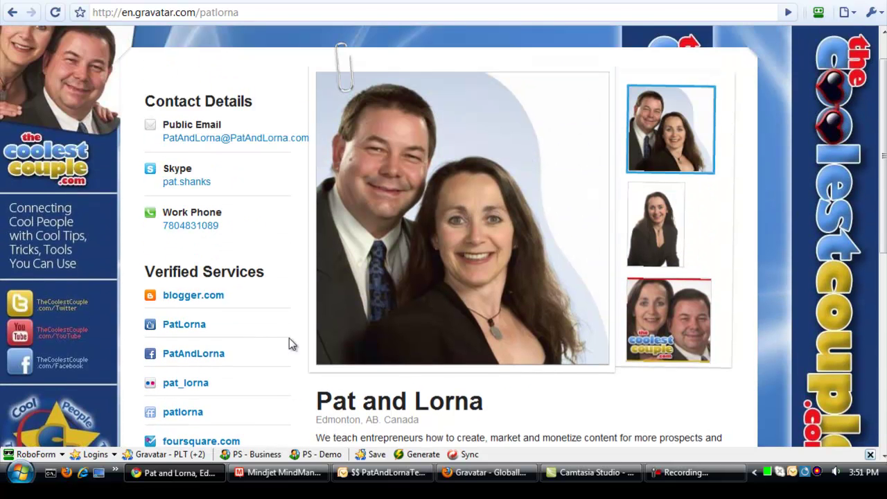
scroll(289, 345, "up", 2)
Step: Cycle the main photo through the woman's portrait and couple's photo to the family portrait
left_click(674, 285)
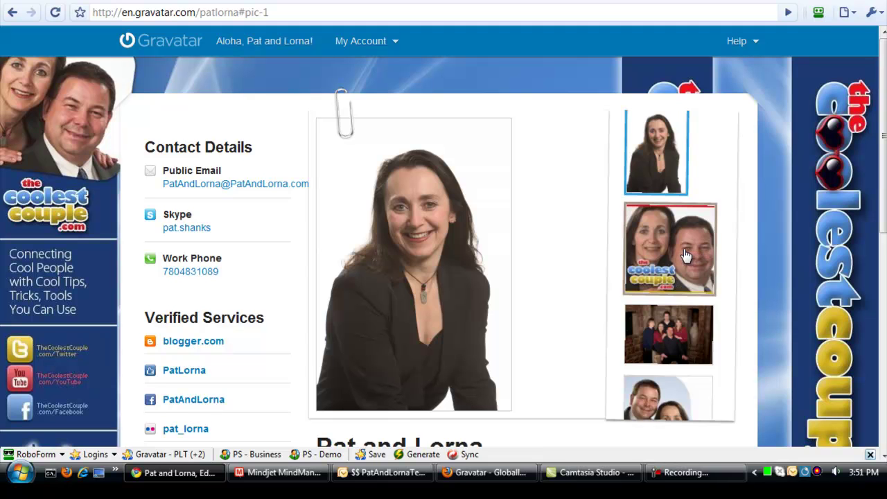
left_click(685, 256)
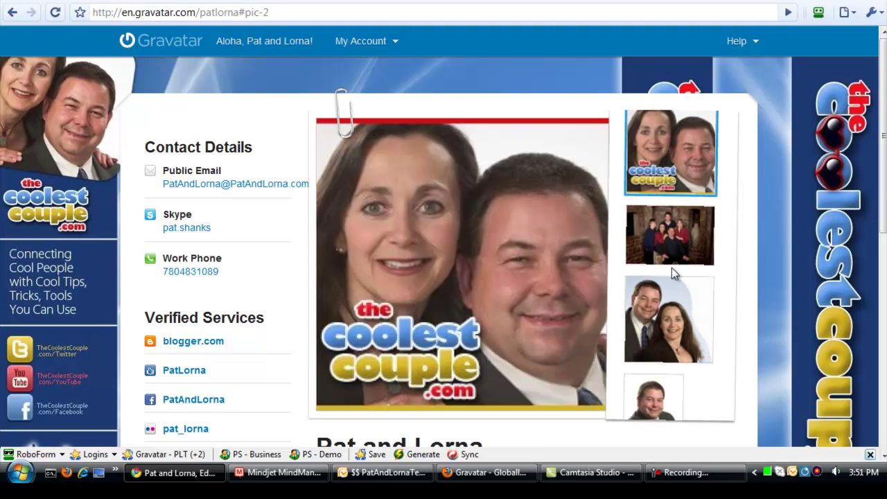
left_click(672, 253)
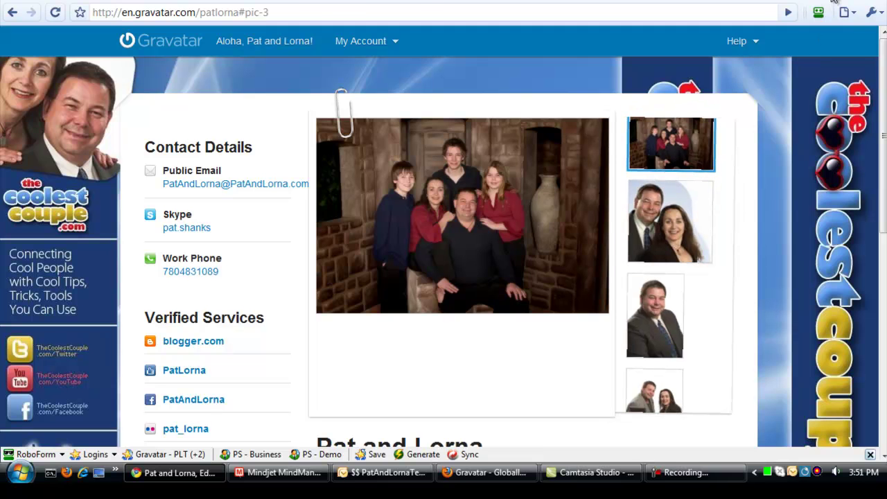
Step: Open the Wikipedia Gravatar article in Firefox and scroll to its Designs section
key("alt+Tab")
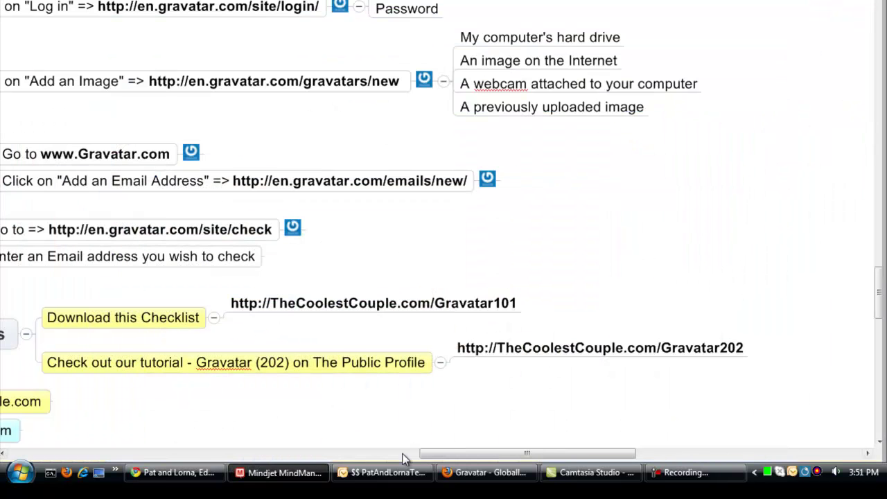
left_click(491, 477)
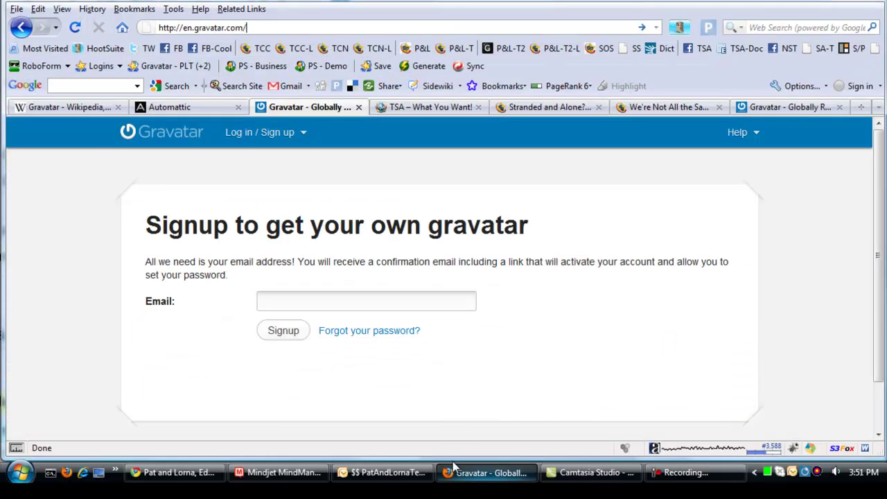
left_click(70, 108)
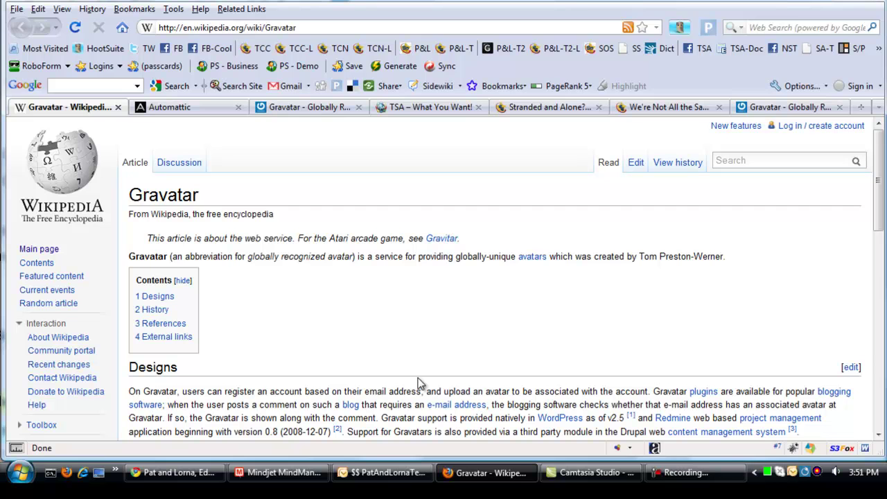
scroll(597, 375, "down", 1)
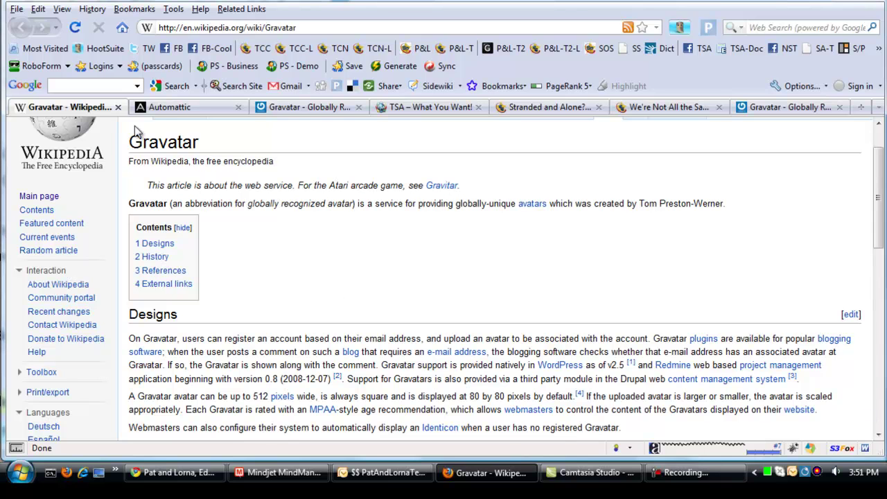
Step: Switch to the Automattic.com homepage and scroll through its product list
left_click(183, 113)
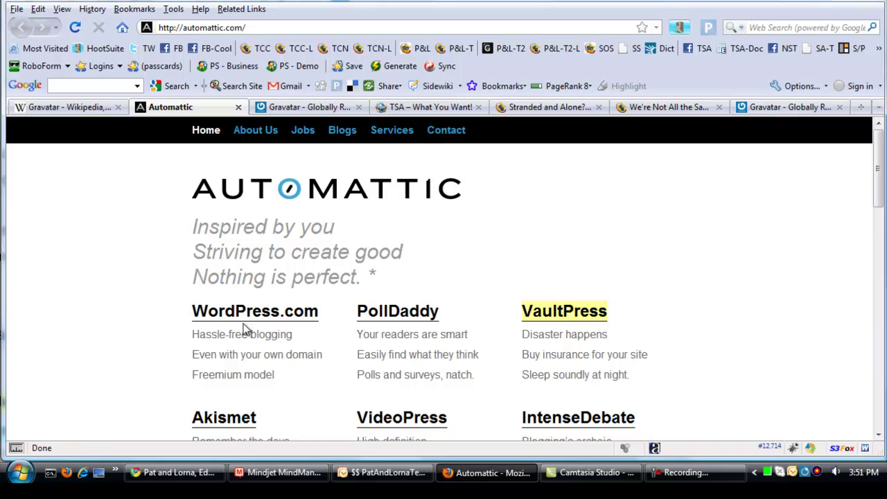
scroll(128, 317, "down", 1)
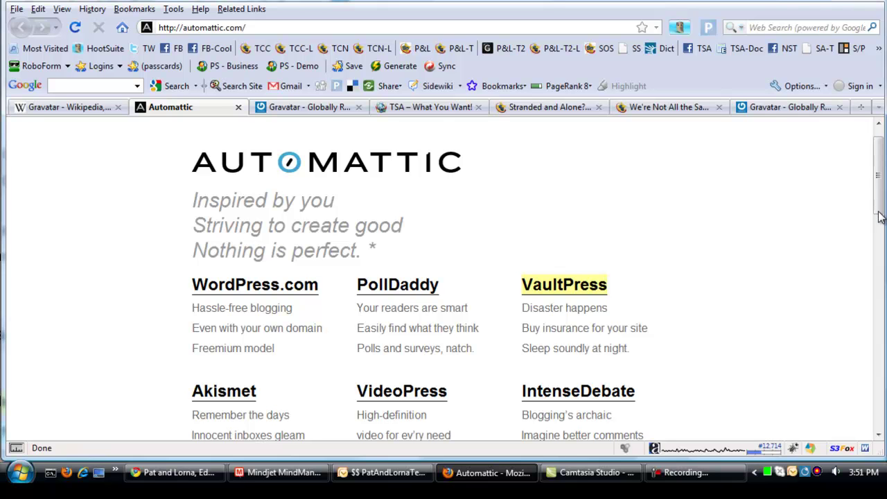
left_click_drag(874, 247, 869, 407)
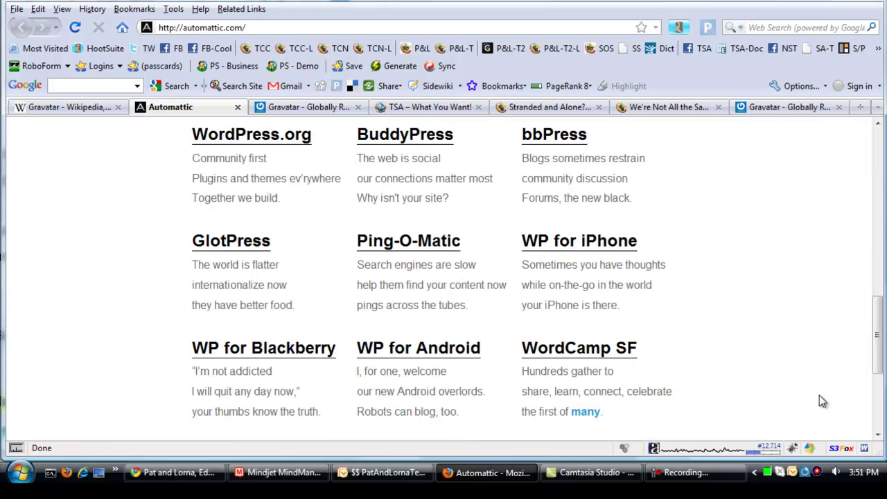
scroll(270, 158, "up", 2)
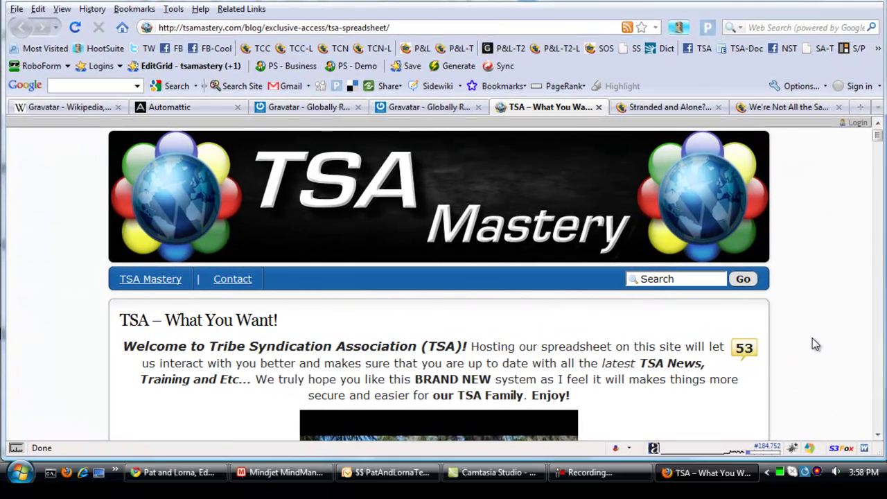
scroll(814, 345, "down", 10)
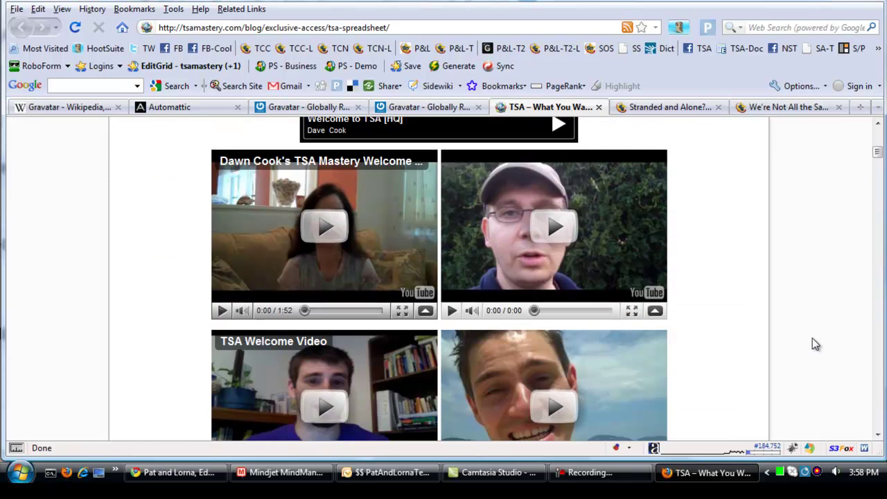
scroll(814, 344, "down", 6)
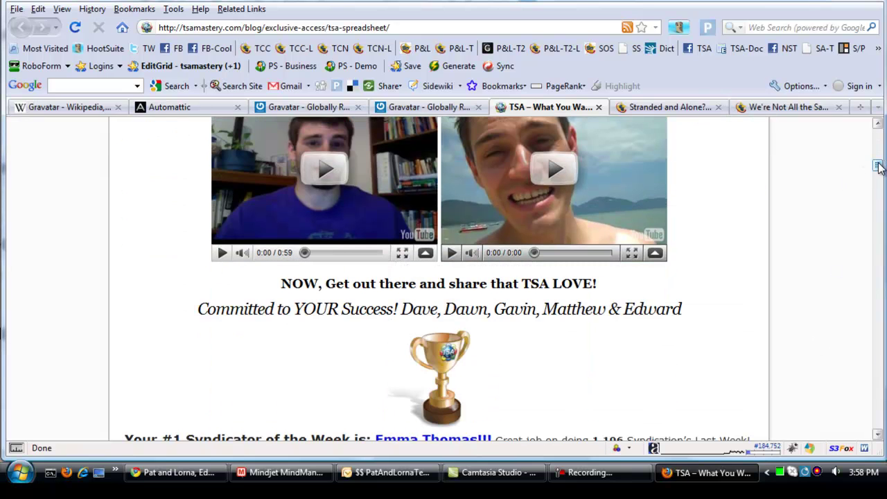
left_click_drag(876, 167, 877, 227)
scroll(799, 360, "down", 9)
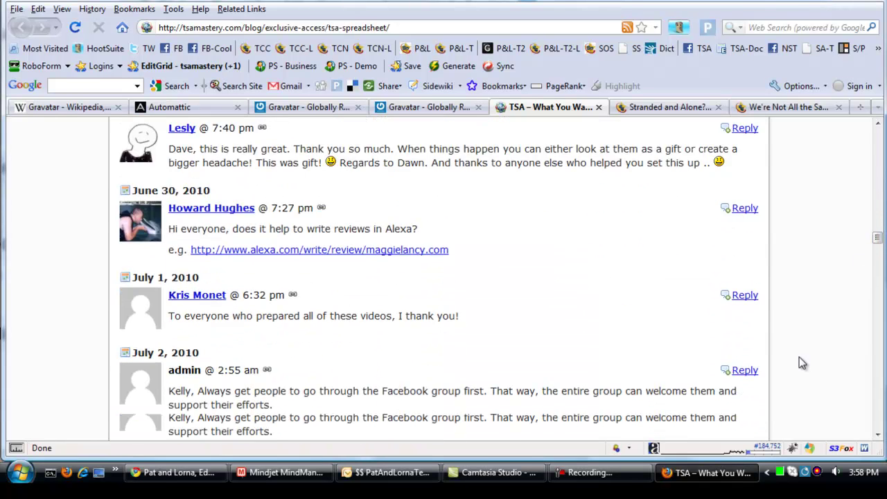
scroll(516, 393, "down", 12)
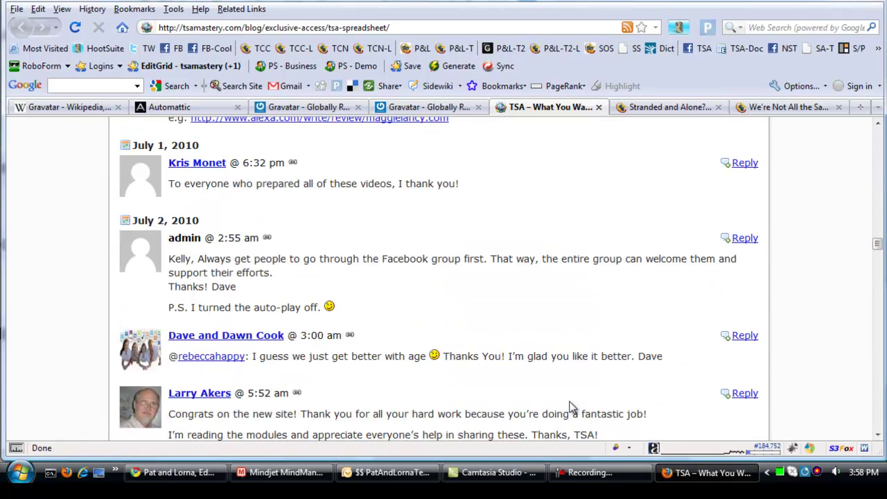
scroll(570, 408, "down", 9)
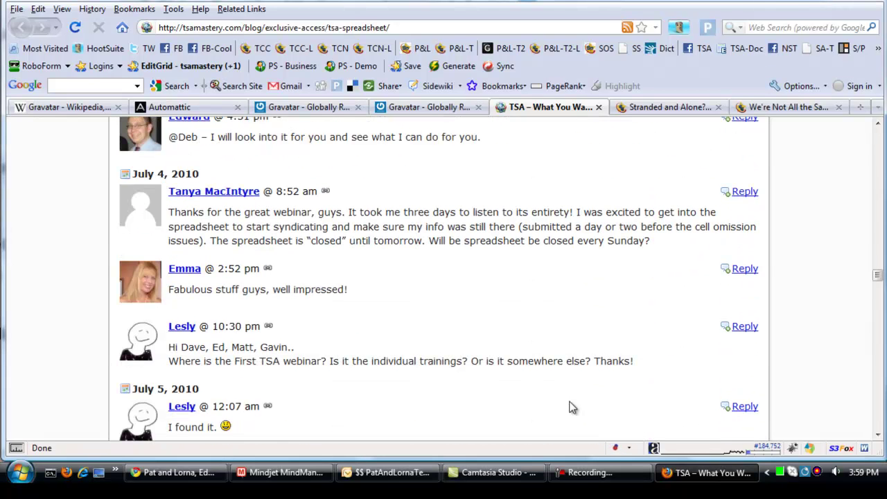
scroll(569, 408, "down", 3)
scroll(571, 405, "down", 3)
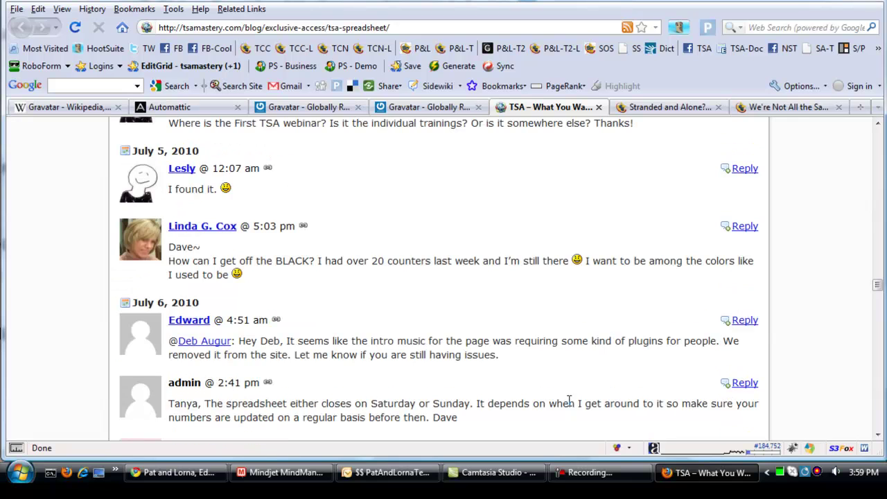
scroll(581, 384, "down", 6)
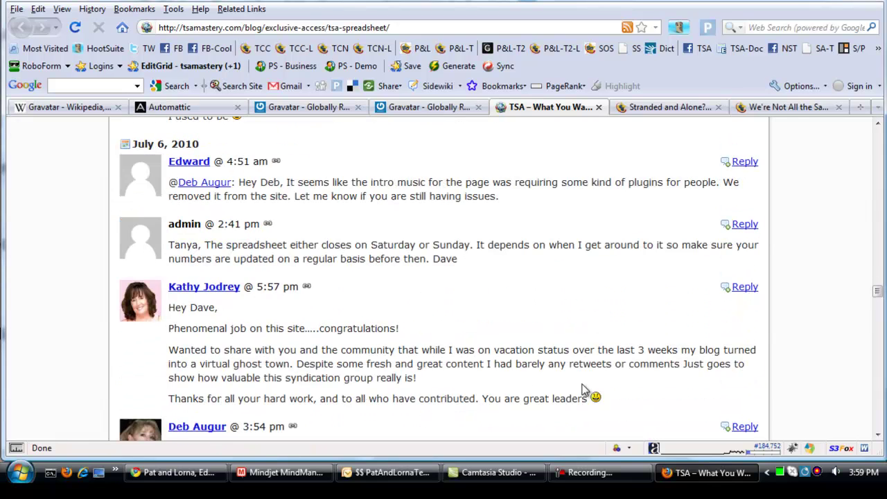
scroll(580, 384, "down", 10)
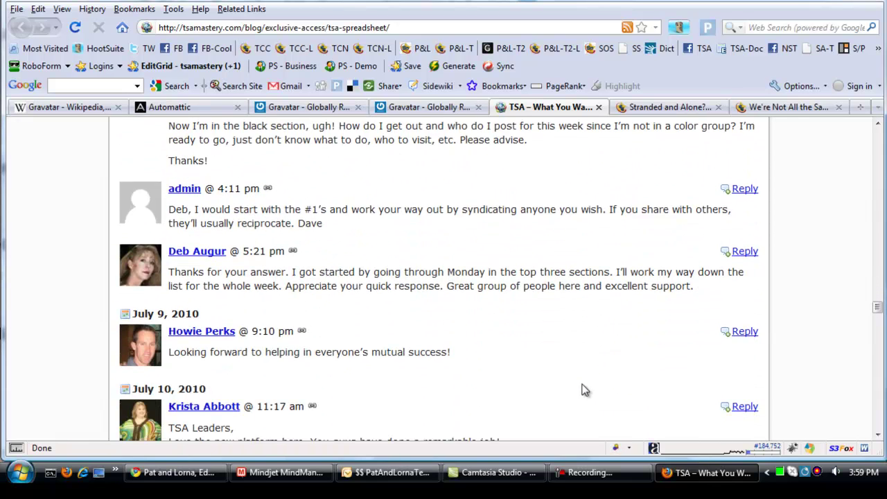
scroll(582, 388, "down", 5)
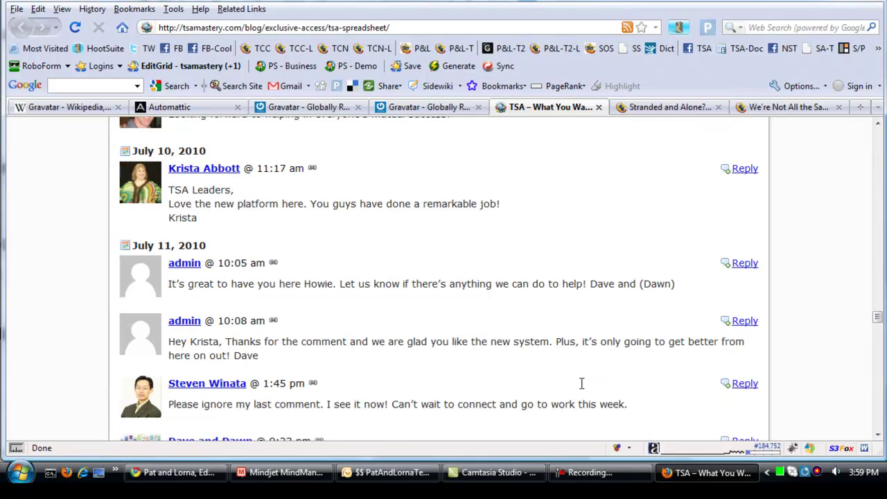
Step: Open the Stranded and Alone post and scroll its comments down to the Leave a Comment form
left_click(679, 109)
scroll(809, 349, "down", 2)
scroll(810, 349, "down", 15)
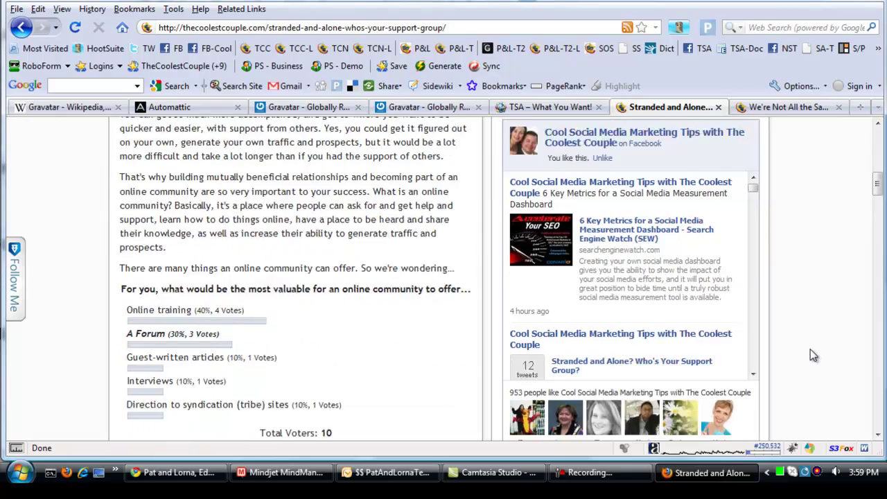
scroll(810, 349, "down", 12)
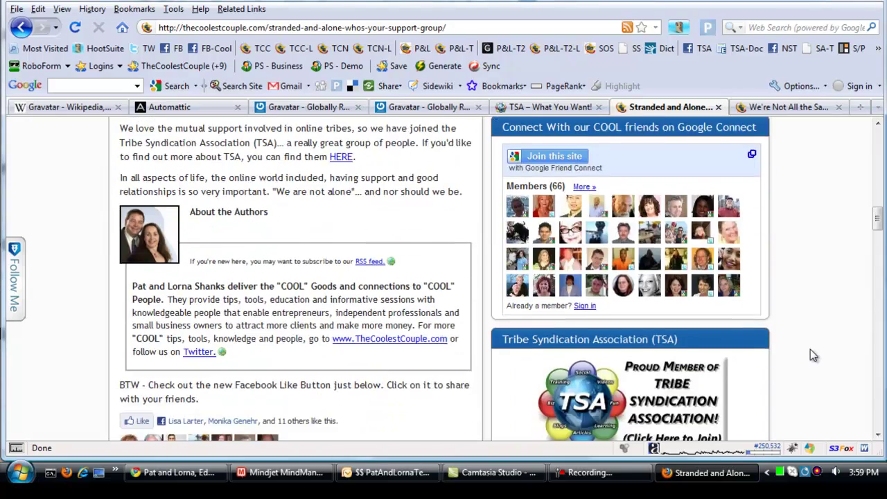
scroll(810, 349, "down", 15)
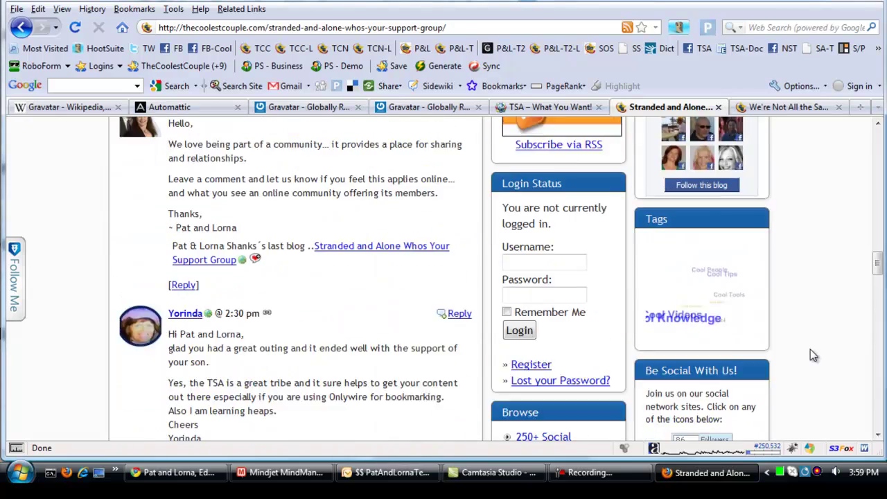
scroll(810, 349, "down", 15)
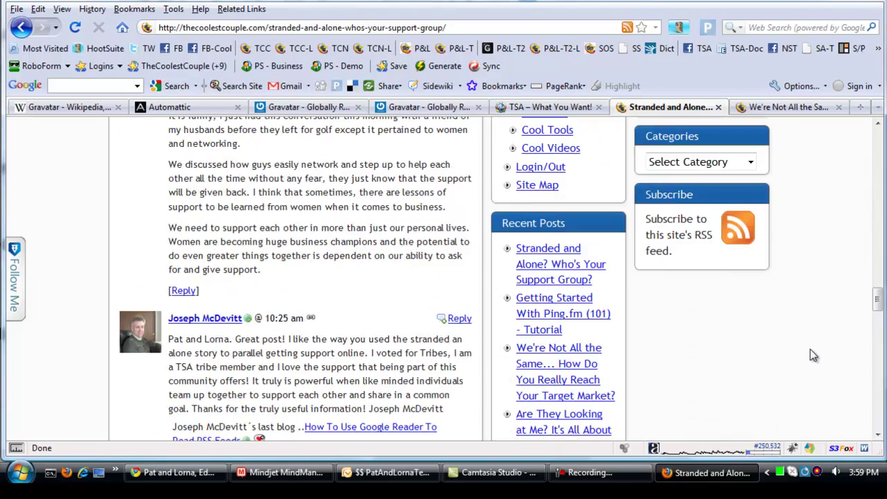
scroll(810, 349, "down", 15)
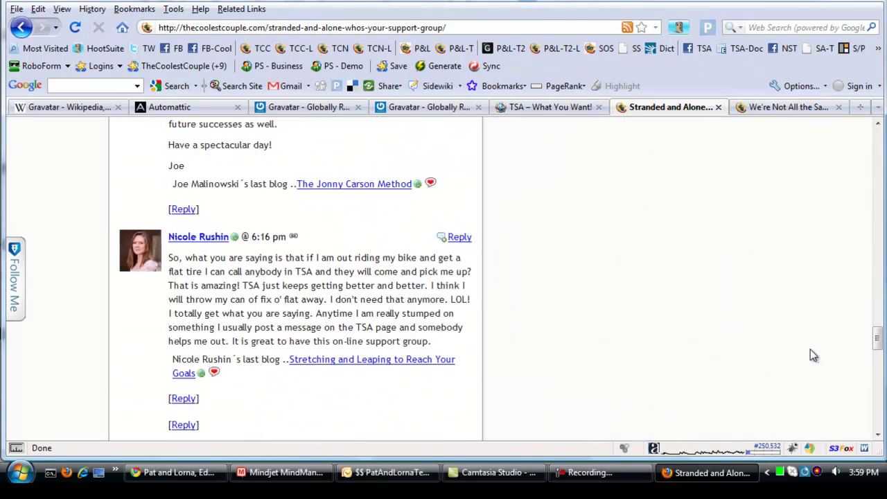
scroll(809, 350, "down", 15)
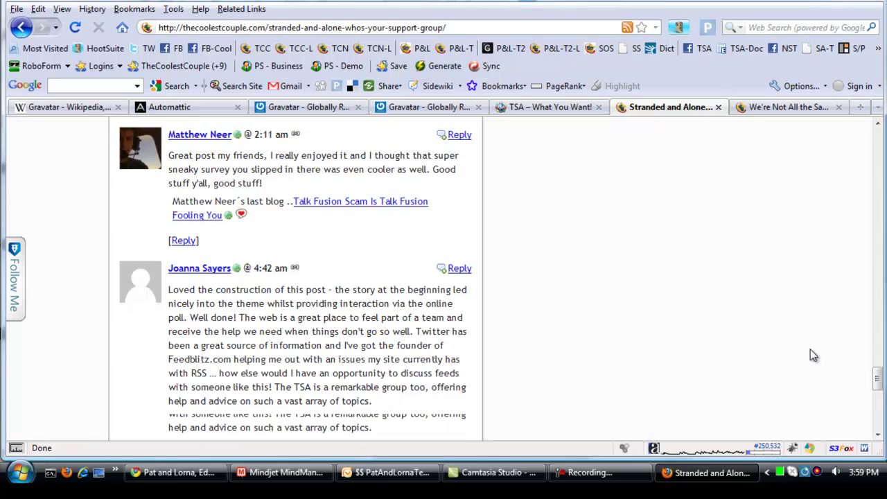
scroll(810, 349, "down", 3)
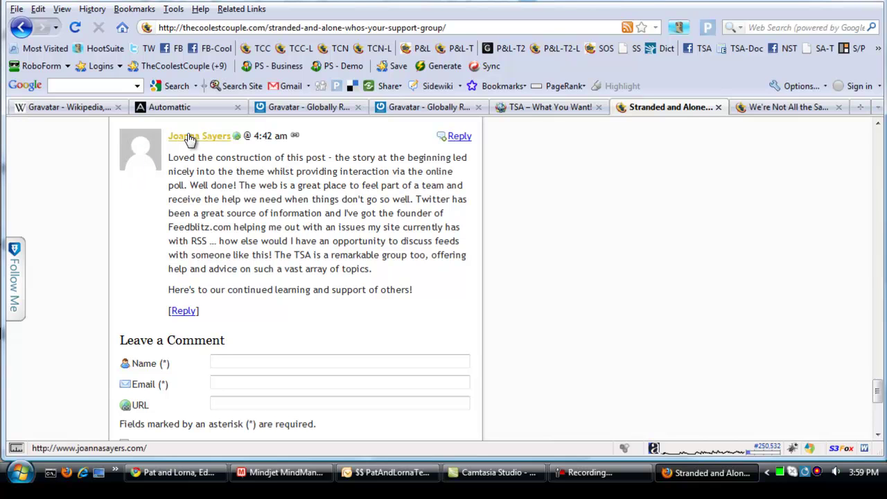
Step: Read through the comments on the 'We're Not All the Same' post, then close its tab
left_click(790, 108)
scroll(823, 328, "down", 10)
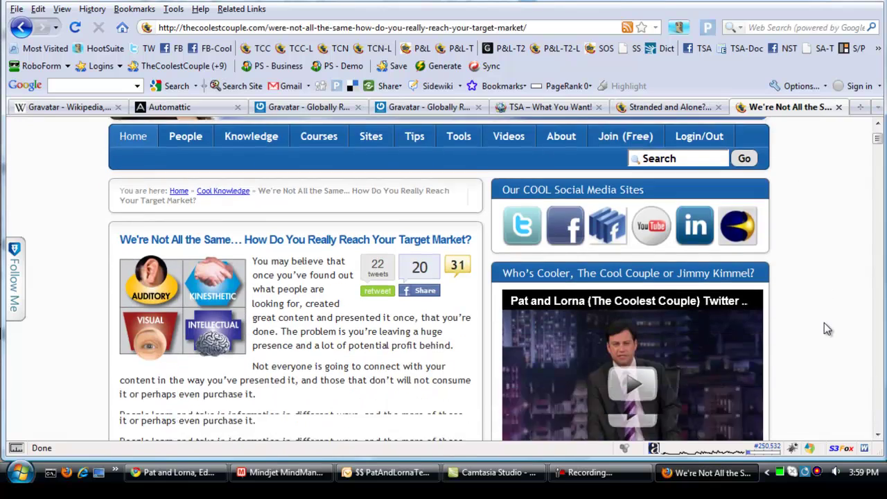
scroll(824, 323, "down", 10)
scroll(824, 329, "down", 10)
scroll(824, 329, "down", 10)
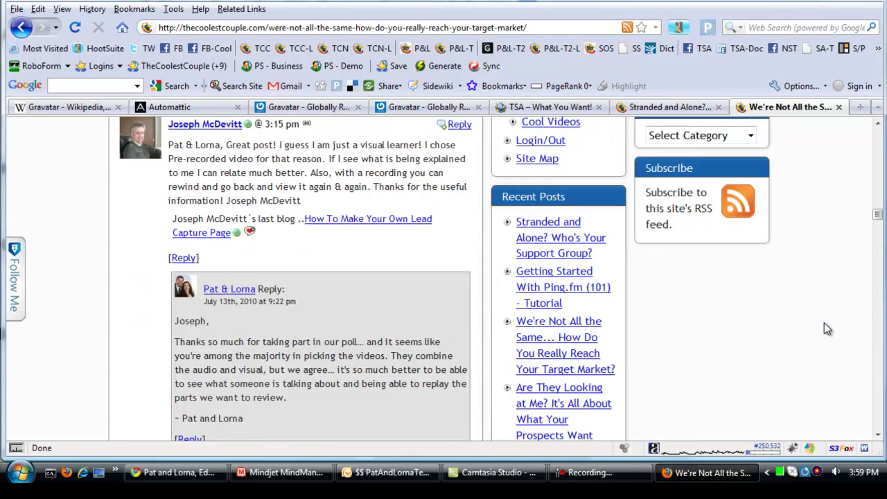
scroll(823, 329, "down", 4)
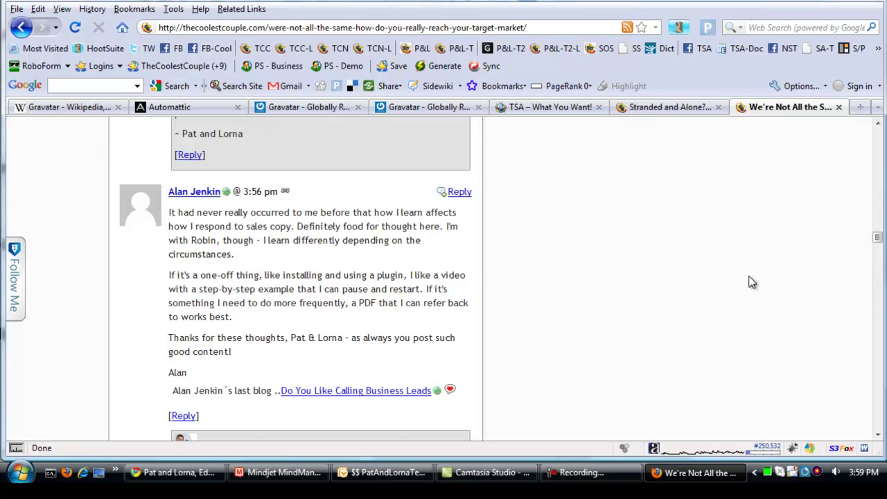
scroll(751, 282, "down", 8)
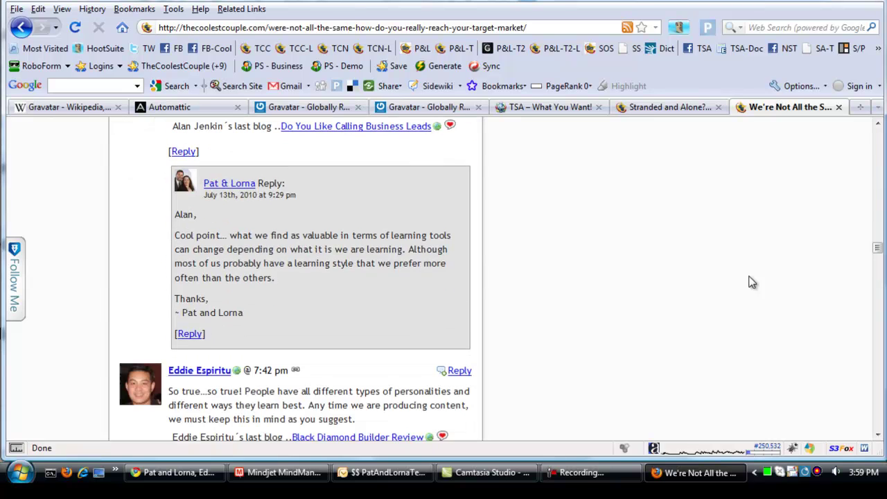
scroll(752, 282, "down", 12)
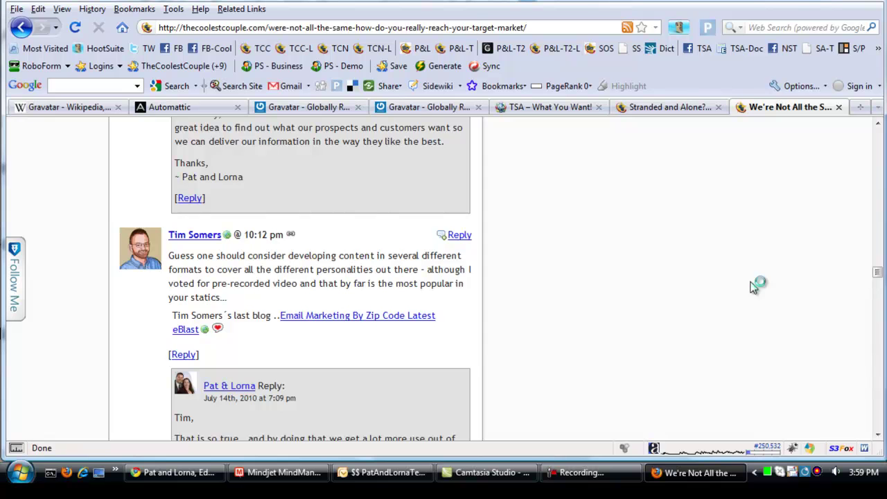
scroll(754, 286, "down", 12)
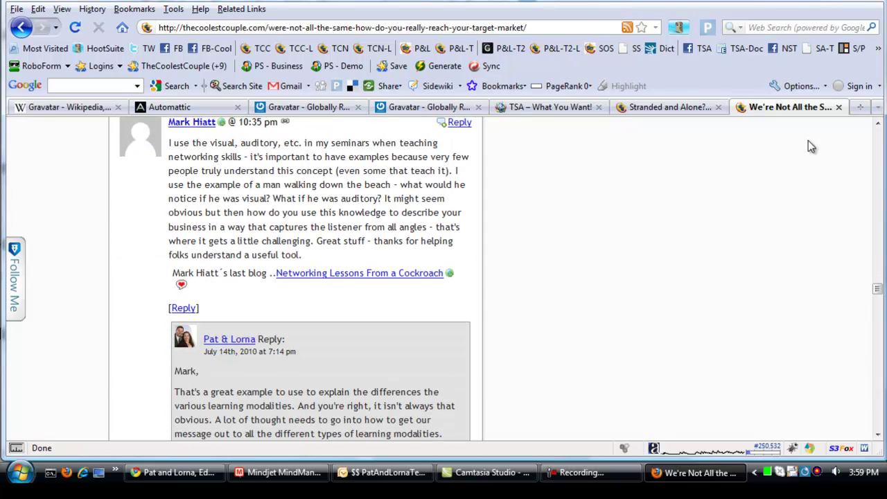
left_click(839, 108)
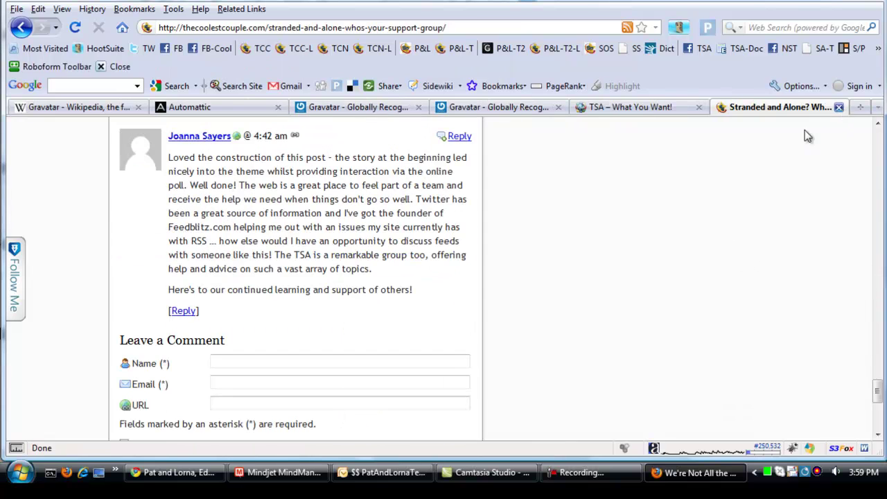
Step: Close the Stranded and Alone and TSA – What You Want! blog tabs and return to Gravatar
left_click(838, 107)
left_click(839, 108)
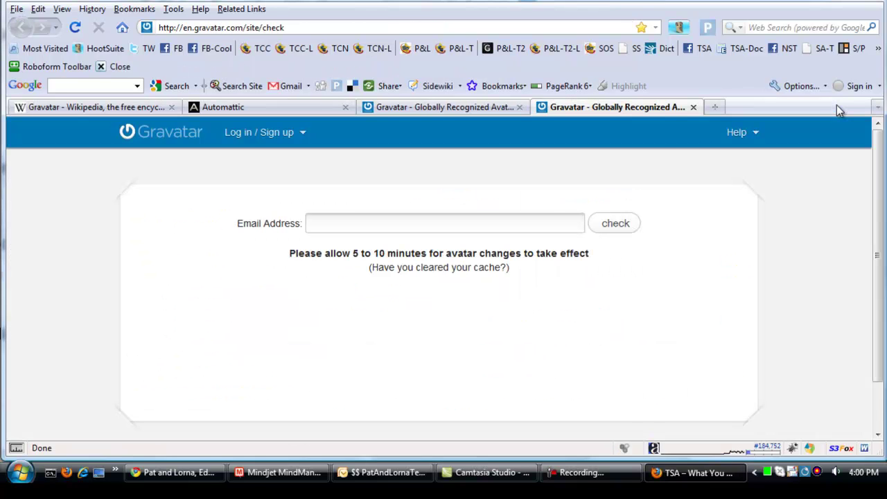
left_click(468, 111)
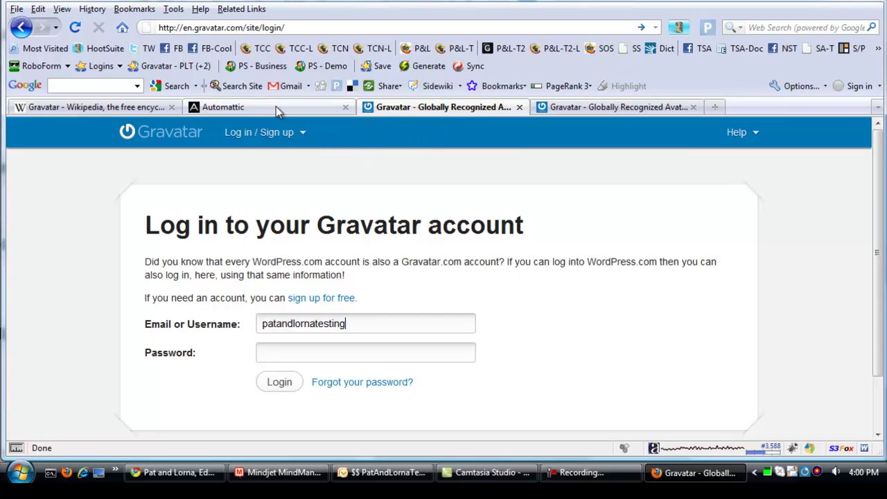
Step: Sign up with the saved test email address, which Gravatar reports is already registered
mouse_move(266, 135)
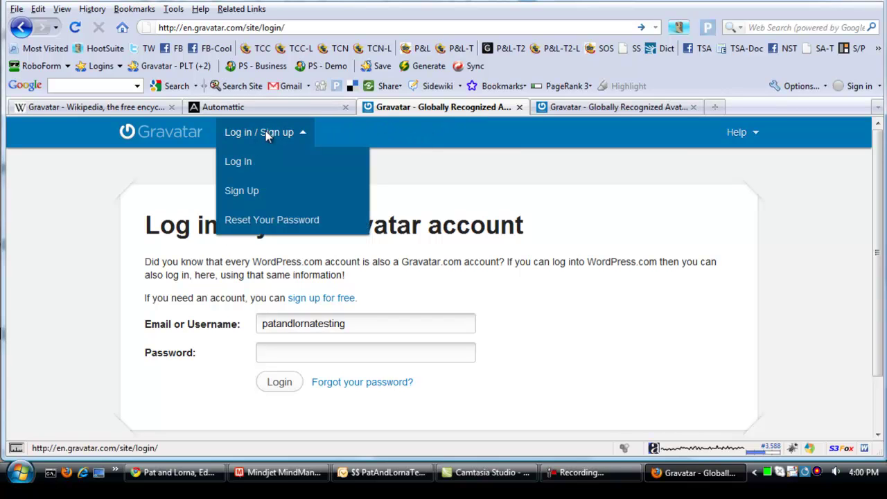
left_click(235, 192)
left_click(279, 300)
left_click(280, 300)
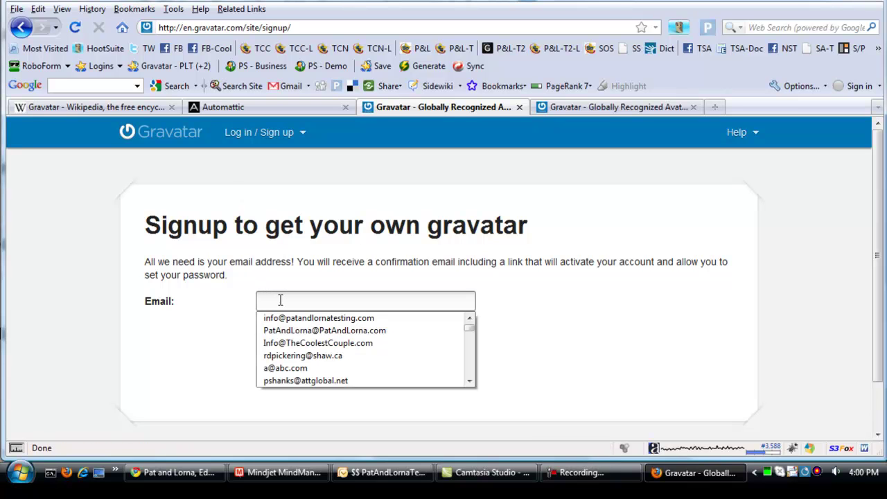
key("Down")
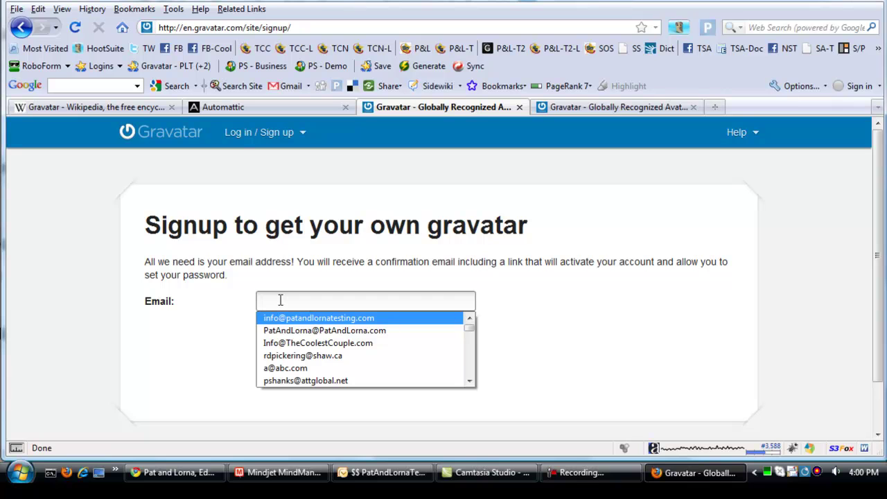
key("Return")
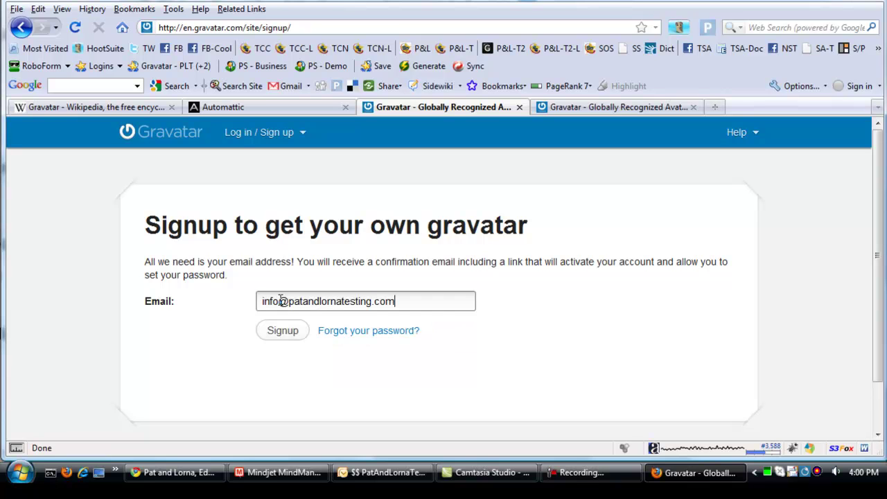
left_click(284, 332)
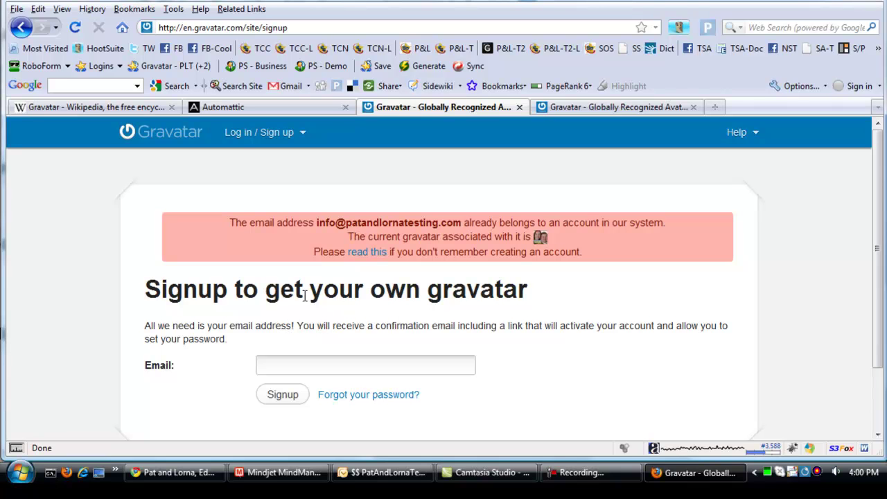
Step: Switch to Outlook to show the Welcome to Gravatar email with its activation link
left_click(378, 477)
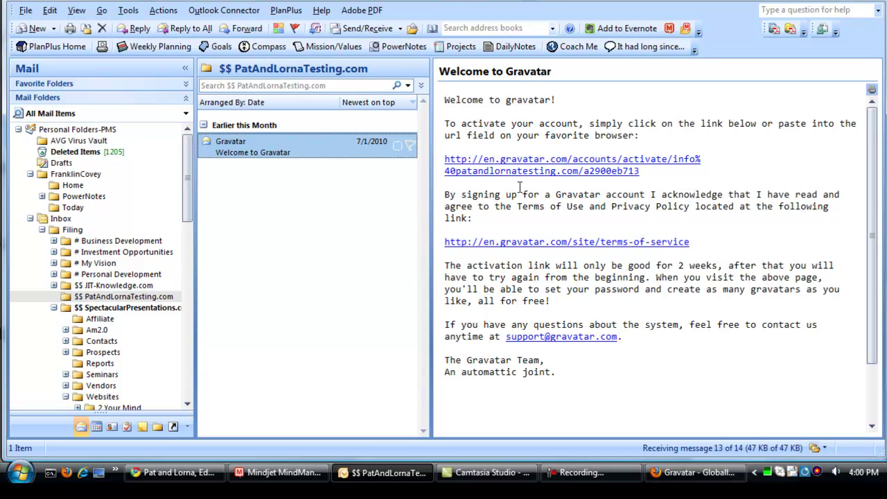
Step: Log in to the Gravatar test account using the saved Gravatar - PLT RoboForm passcard
left_click(685, 477)
left_click(306, 143)
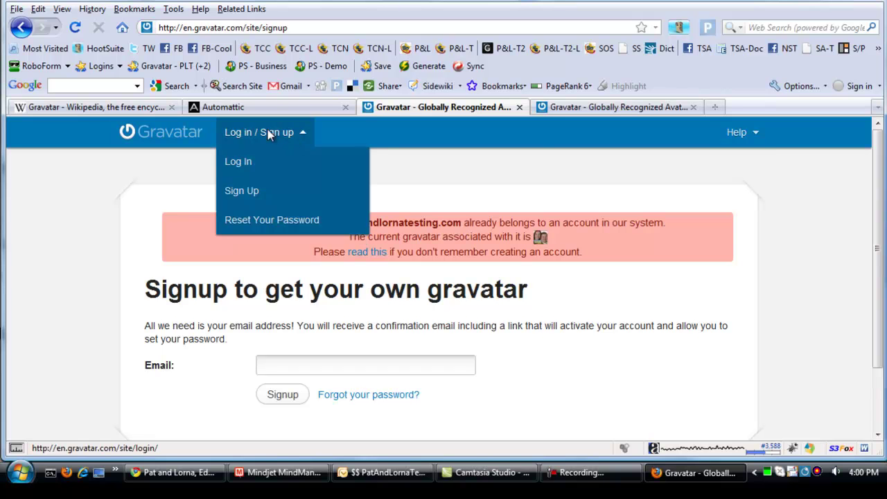
left_click(234, 165)
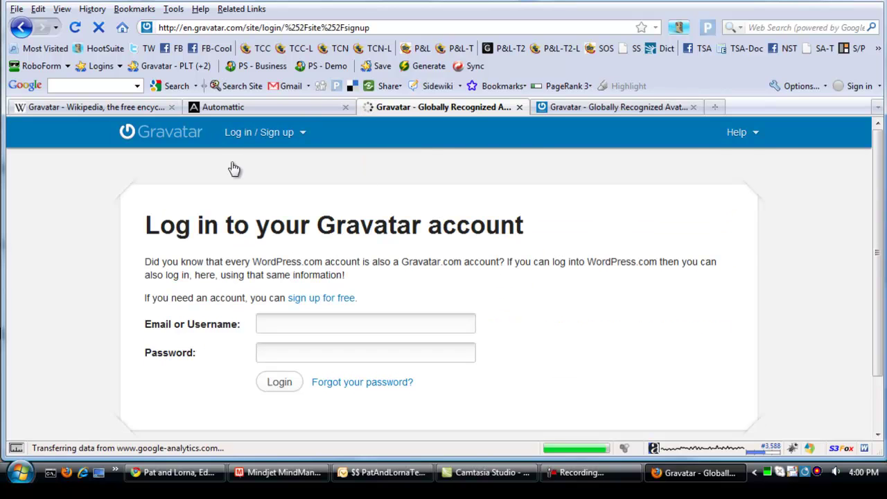
left_click(203, 66)
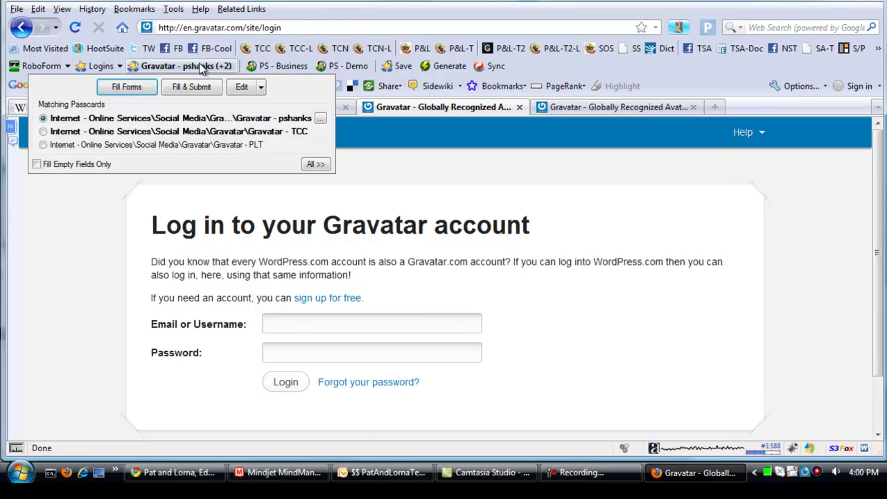
left_click(224, 147)
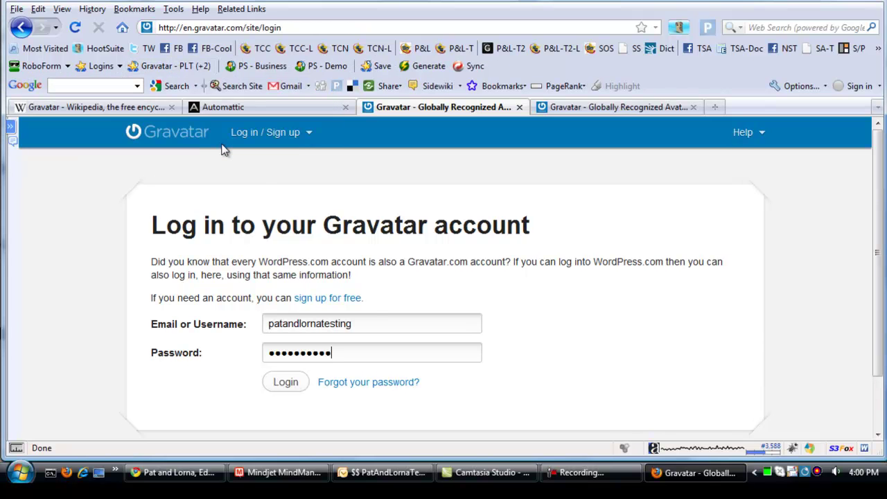
left_click(284, 383)
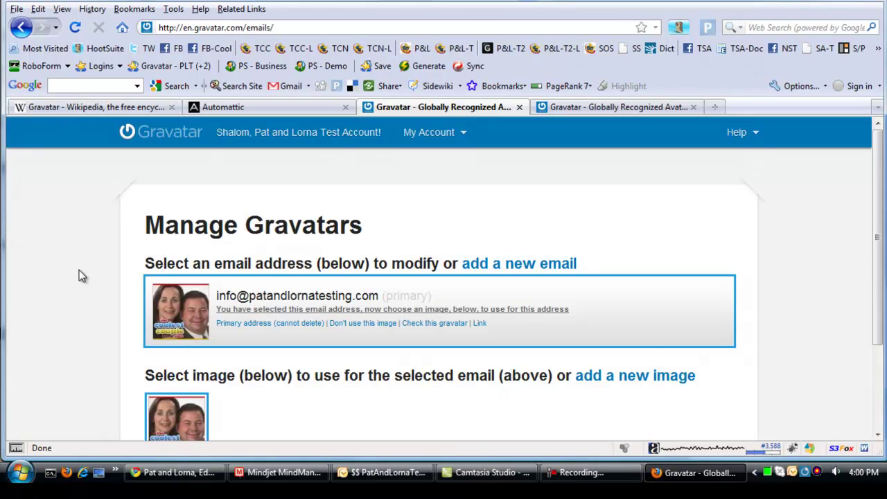
Step: Start a new avatar upload from the computer, browse Pictures to TCC - Tweet Pages, then cancel
scroll(79, 269, "down", 1)
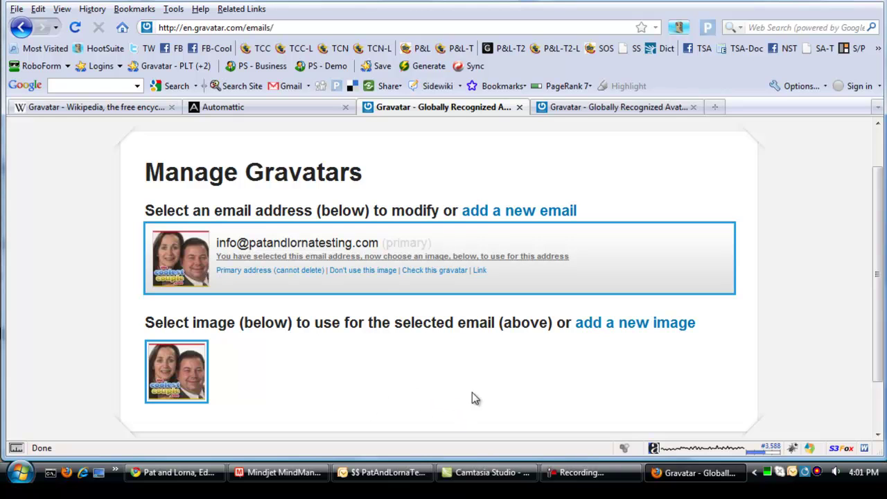
left_click(594, 327)
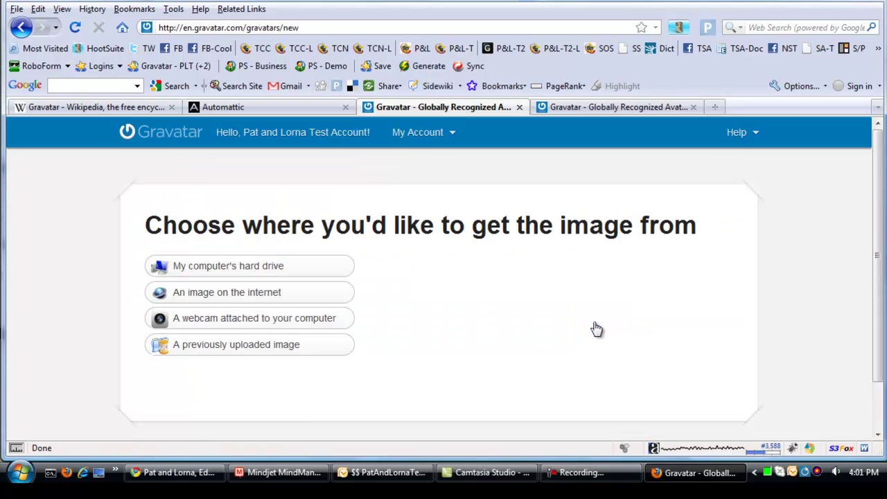
left_click(236, 269)
left_click(419, 326)
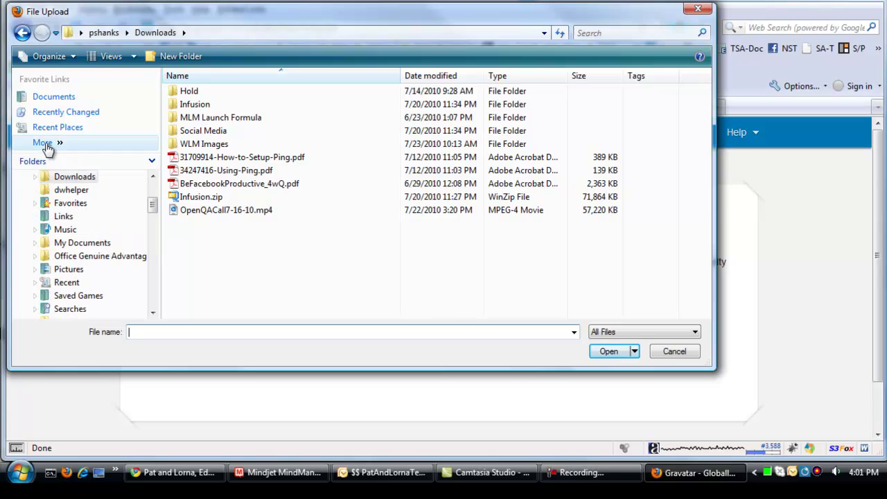
left_click(47, 145)
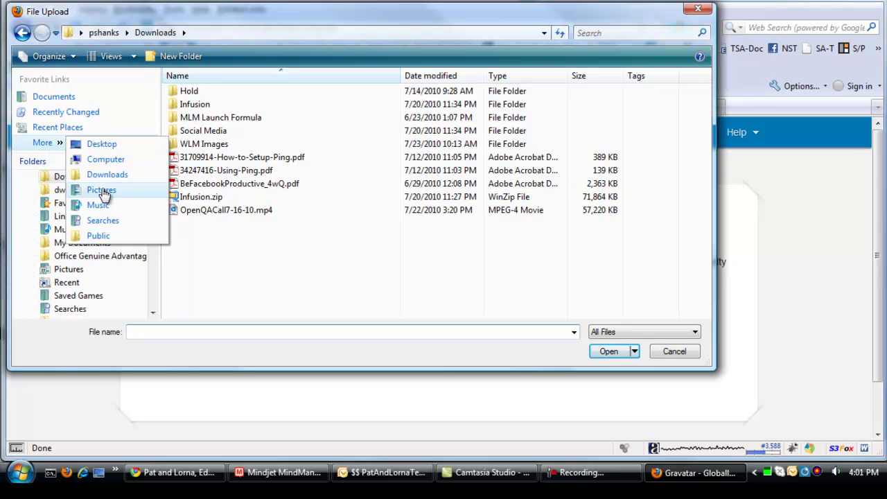
left_click(102, 191)
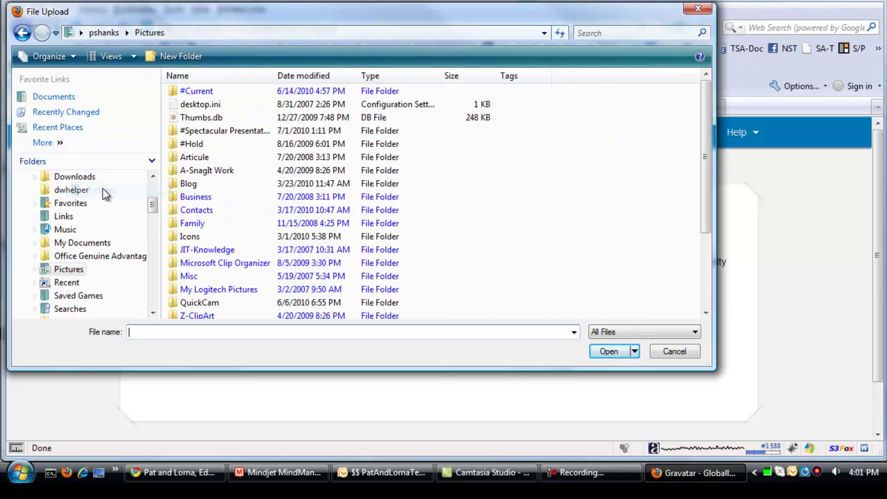
double_click(177, 133)
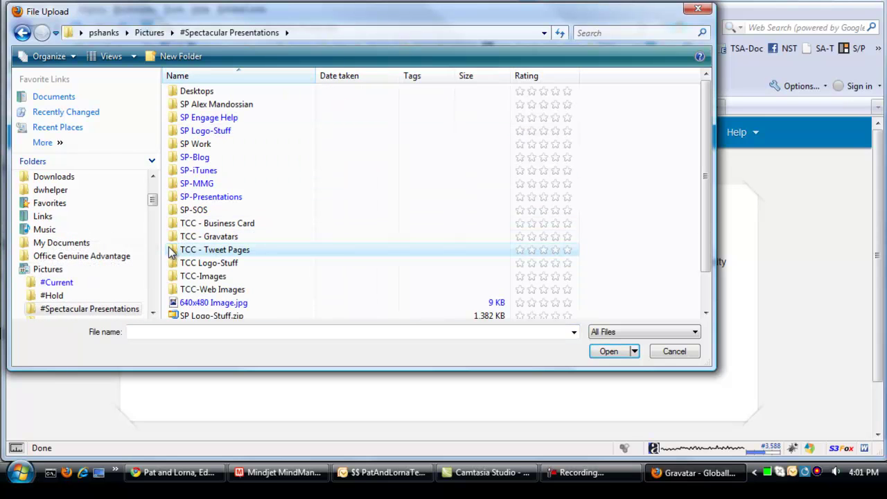
double_click(208, 250)
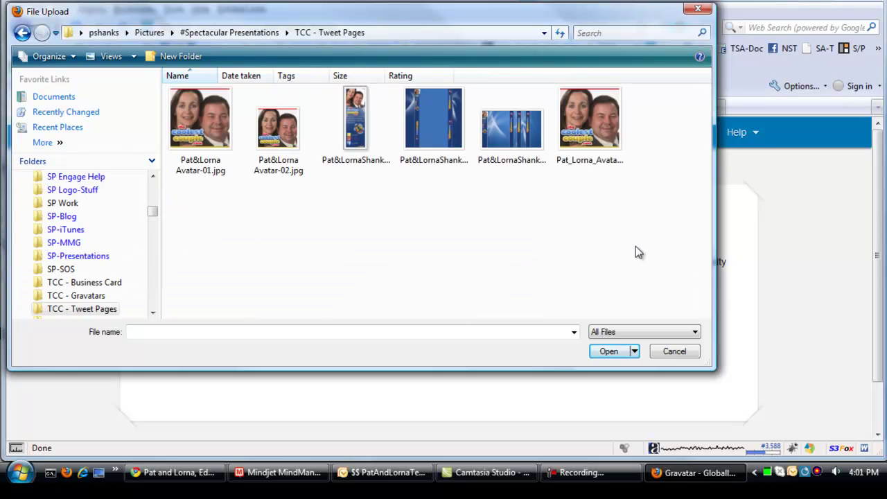
left_click(697, 9)
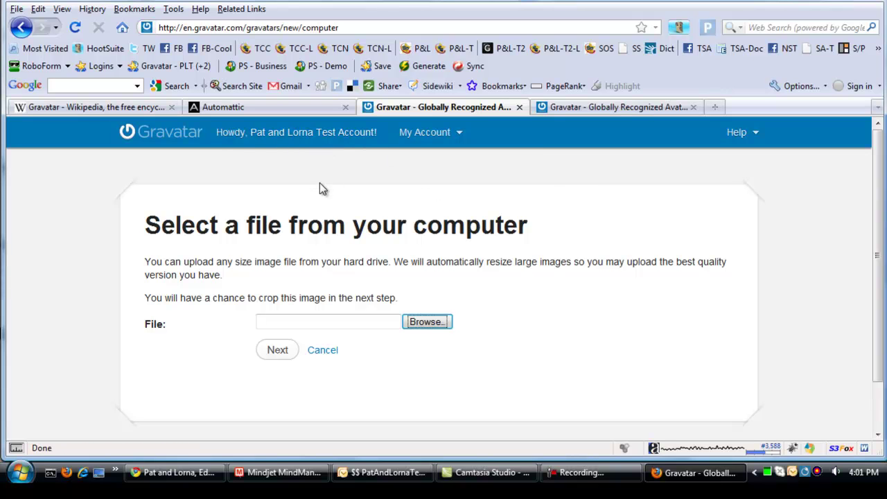
Step: Open My Account > Add an Email Address, glance at Chrome, and come back to Firefox
mouse_move(402, 139)
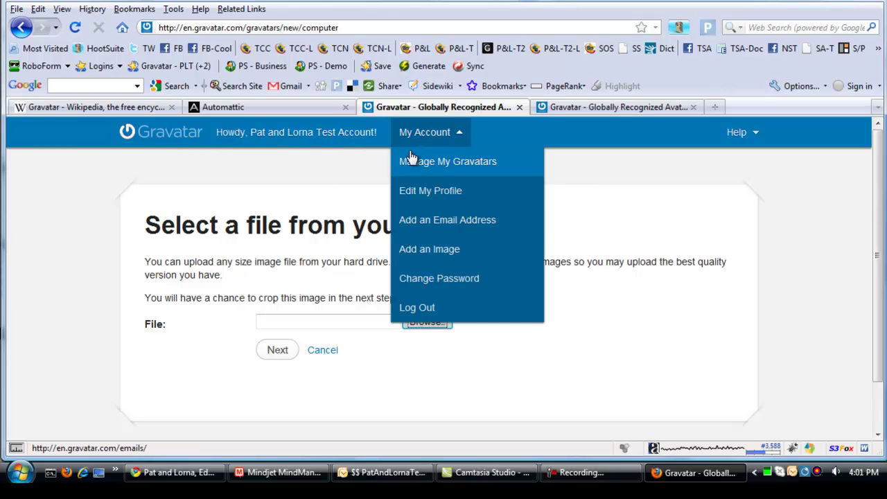
left_click(414, 223)
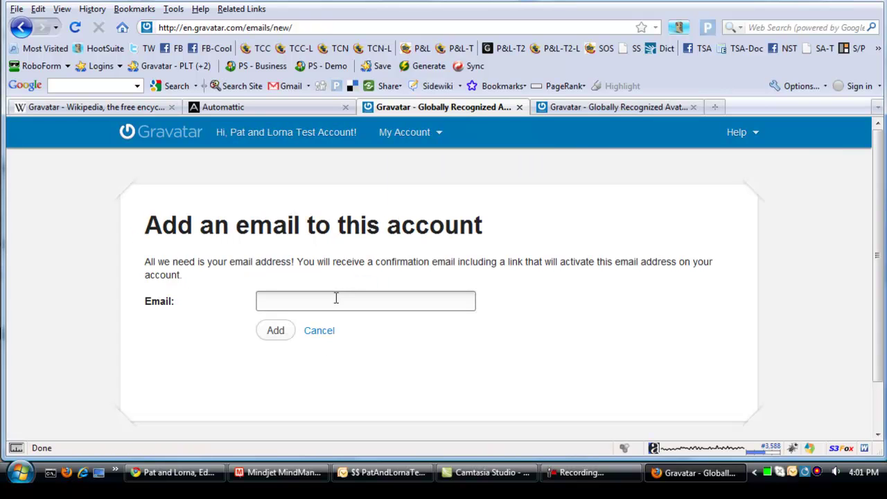
left_click(166, 477)
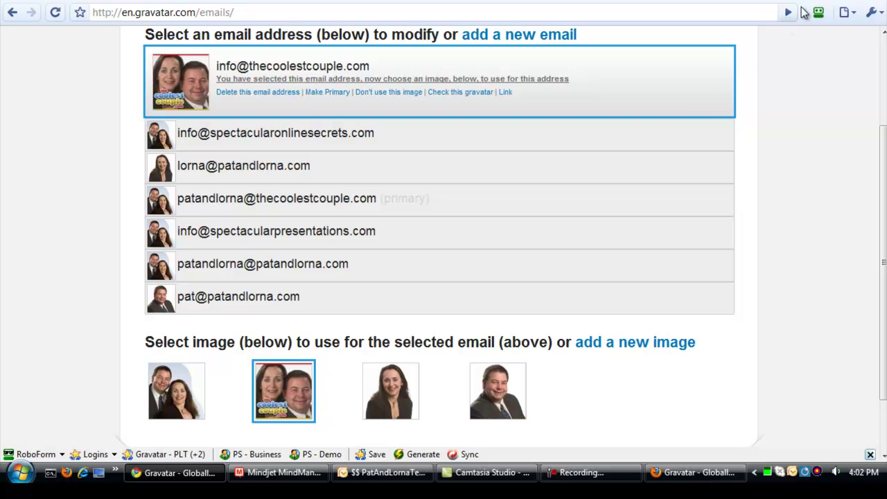
key("alt+Tab")
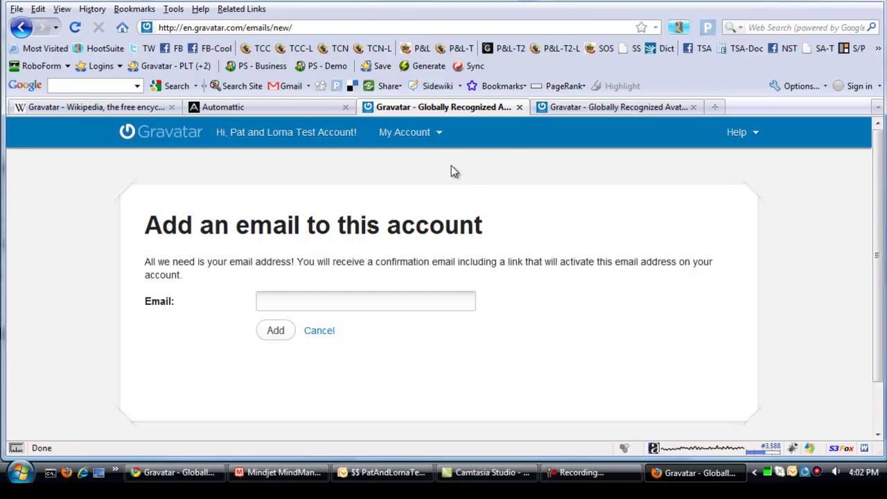
Step: Check the account email's avatar, showing its hash and the G, PG, R and X previews
left_click(625, 112)
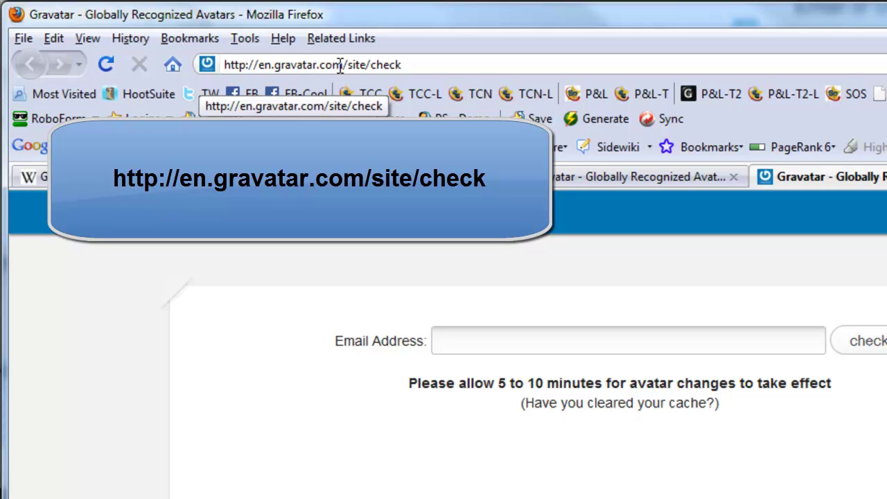
left_click(475, 334)
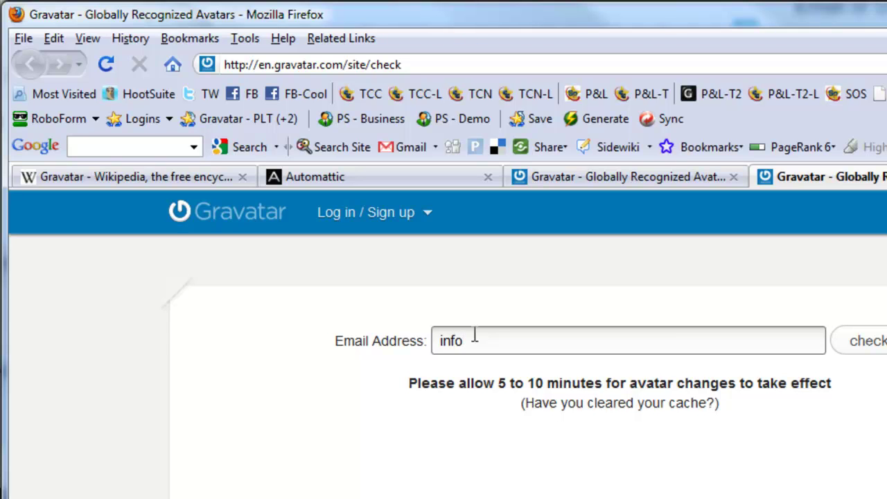
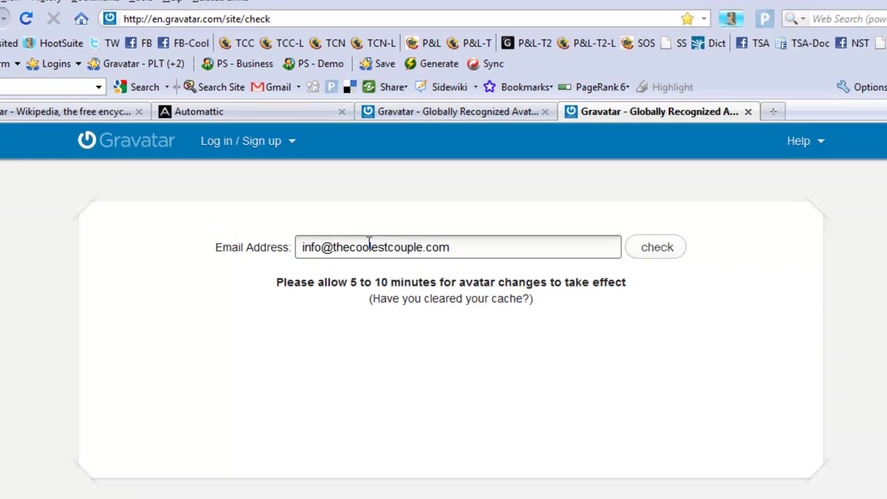
left_click(808, 318)
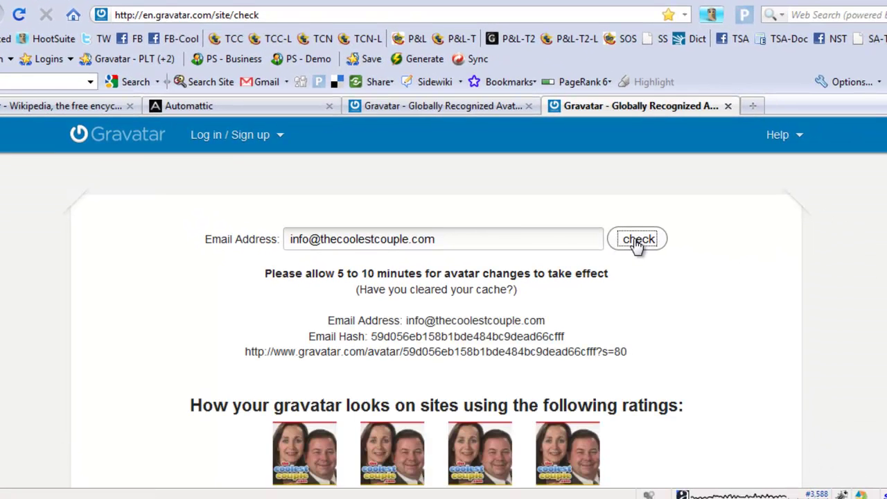
scroll(734, 322, "down", 2)
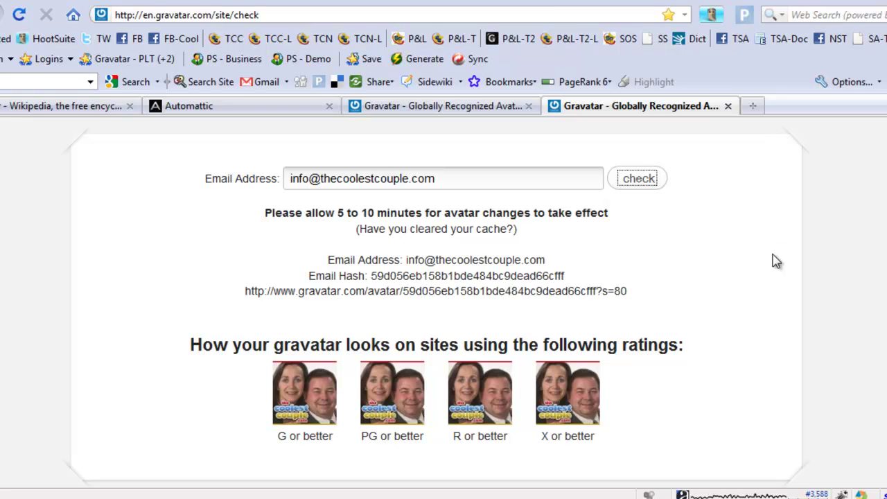
Step: Open Edit My Profile and view the public profile in a new tab
left_click(422, 111)
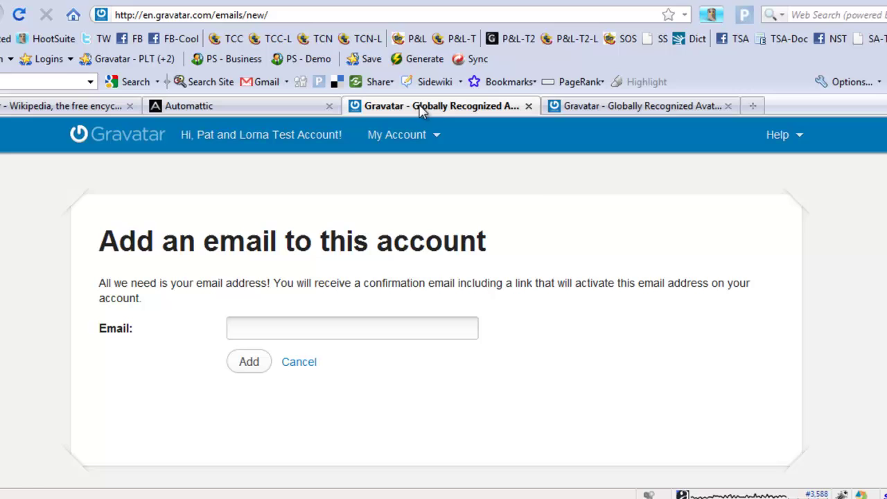
mouse_move(406, 136)
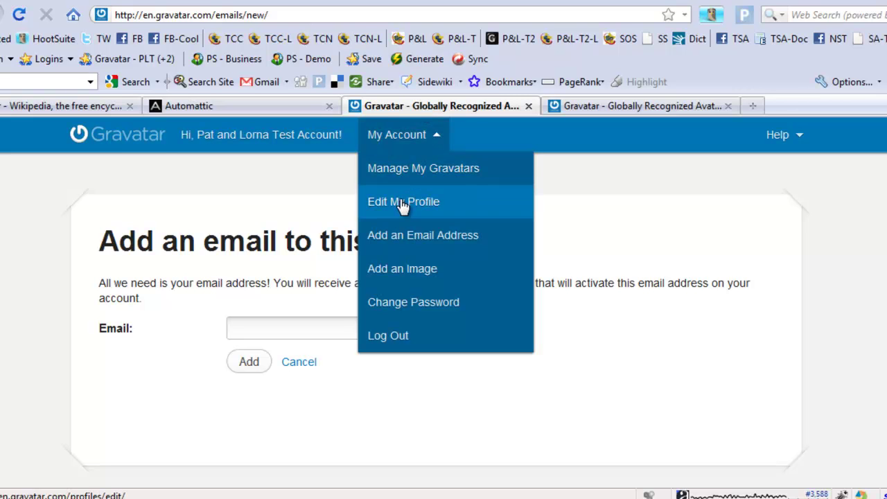
left_click(404, 207)
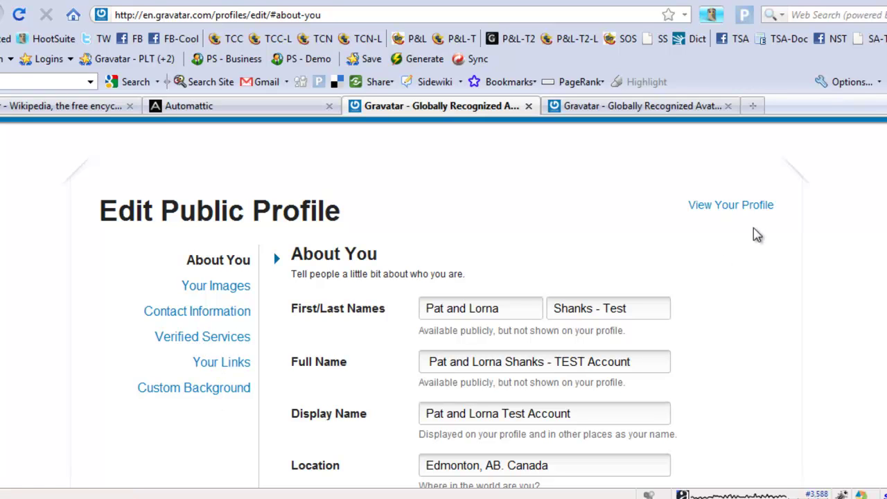
middle_click(726, 206)
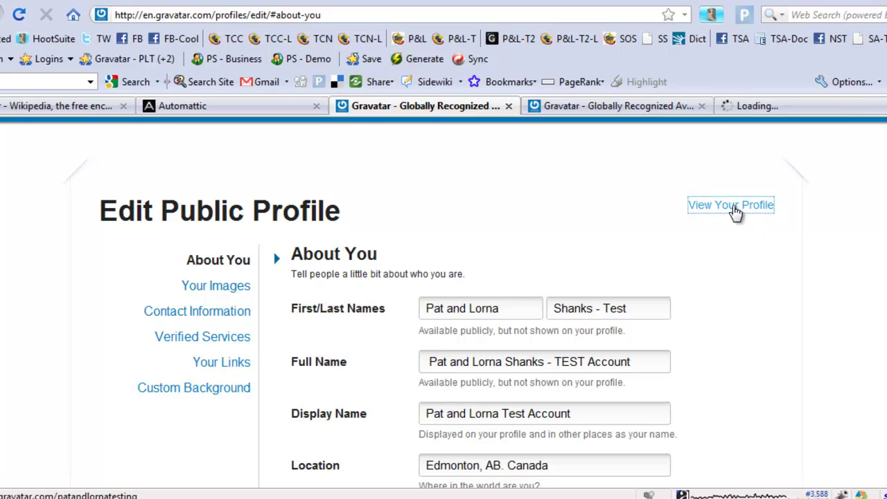
left_click(790, 106)
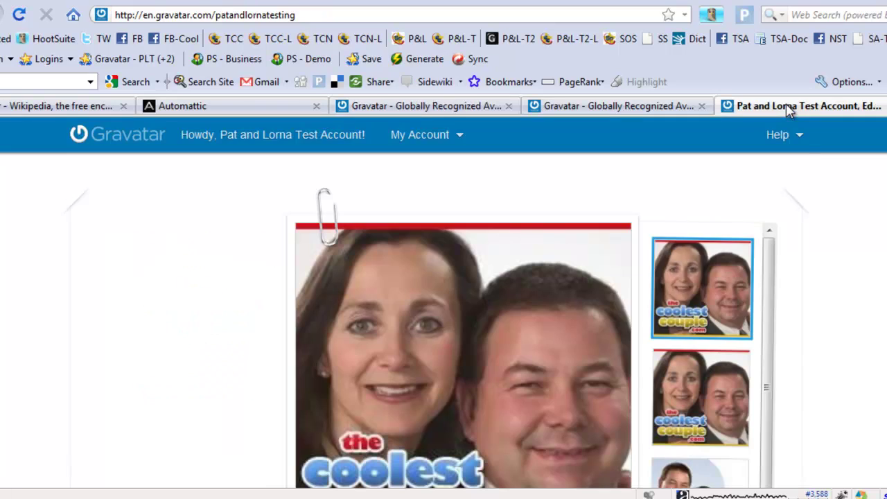
scroll(842, 256, "down", 3)
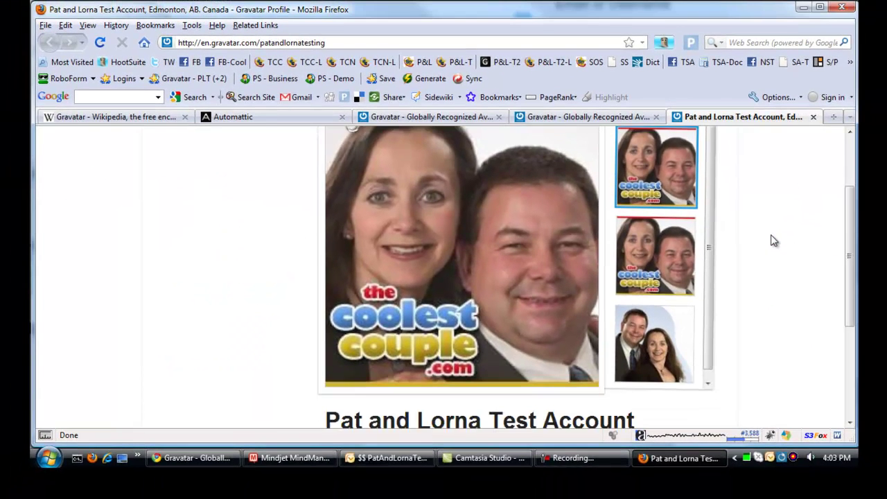
scroll(774, 240, "up", 2)
left_click(192, 463)
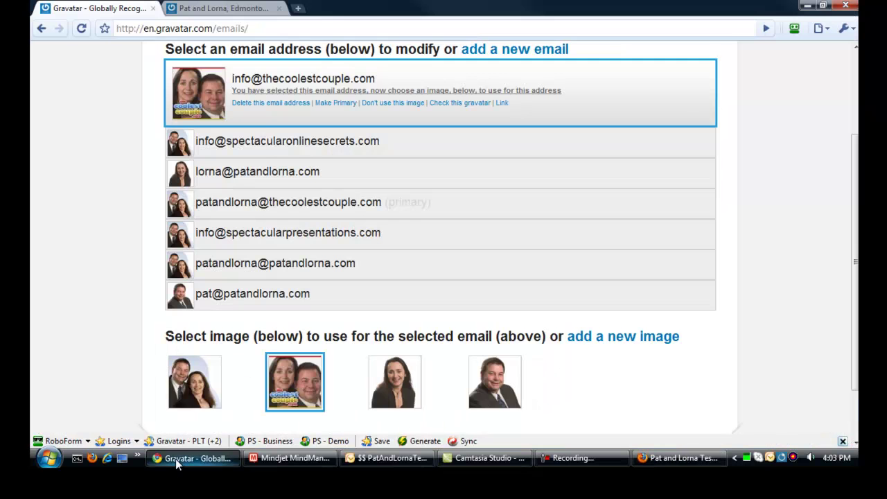
left_click(251, 10)
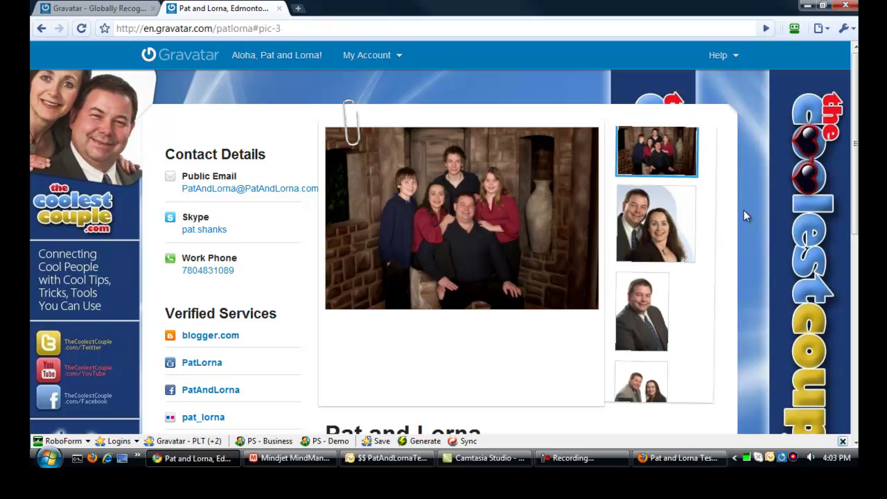
scroll(683, 155, "down", 2)
left_click(669, 177)
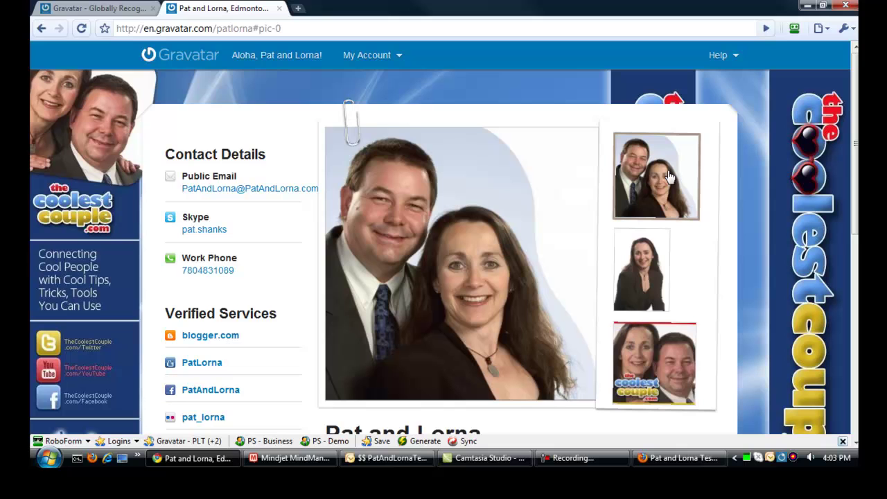
scroll(253, 282, "down", 1)
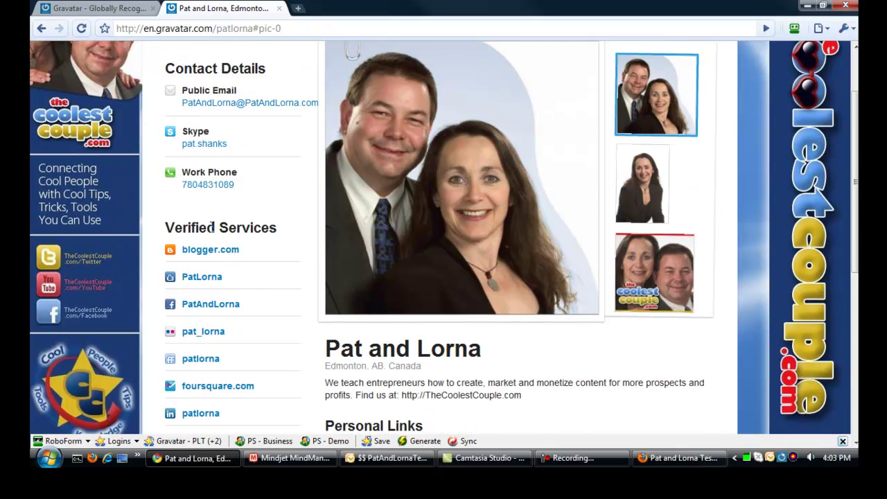
scroll(257, 266, "down", 5)
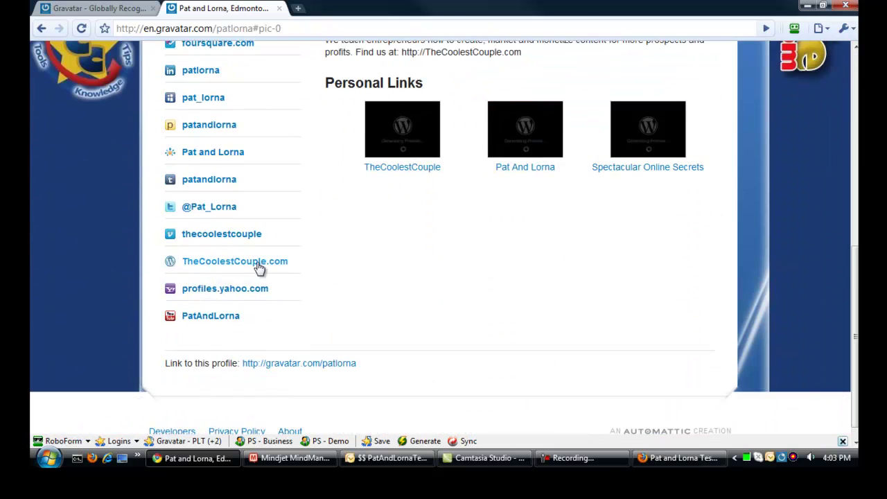
Step: Pan the MindManager checklist map to the Additional Learning Assets links, then Alt+Tab to the desktop
left_click(286, 460)
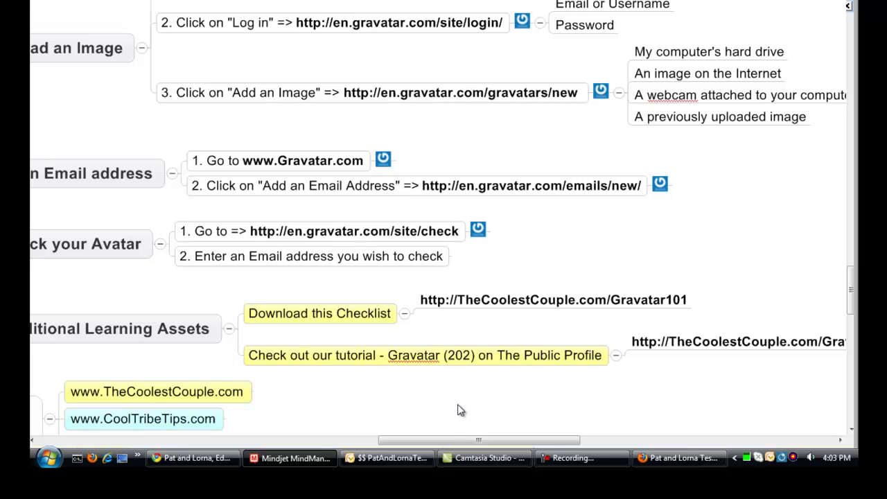
left_click_drag(499, 442, 533, 444)
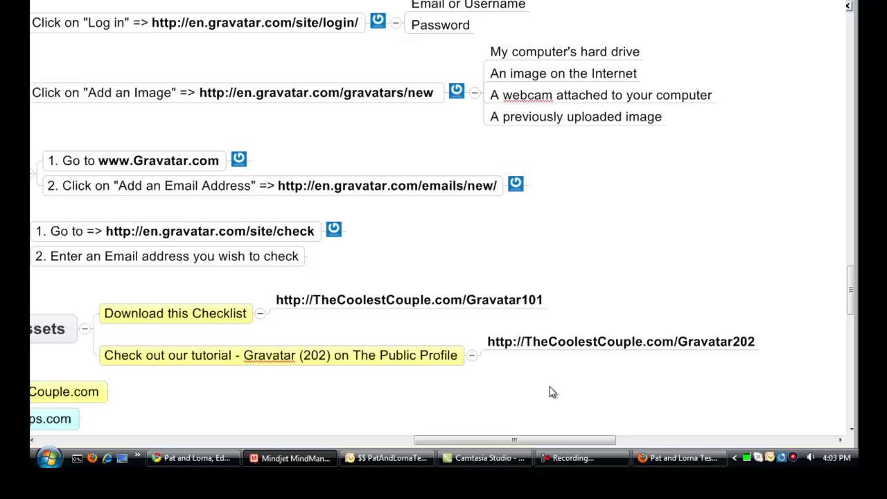
left_click_drag(524, 439, 496, 439)
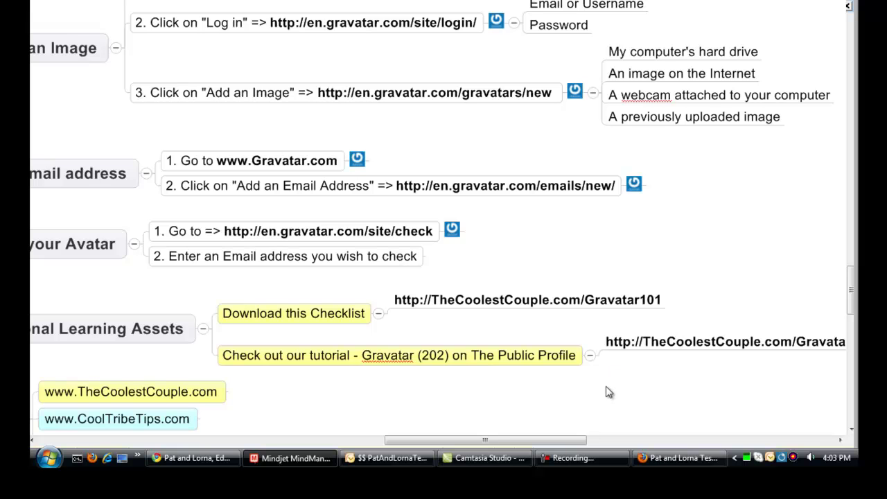
key("alt+Tab")
key("alt+Tab")
key("alt+Tab")
key("alt+Tab")
key("alt+Tab")
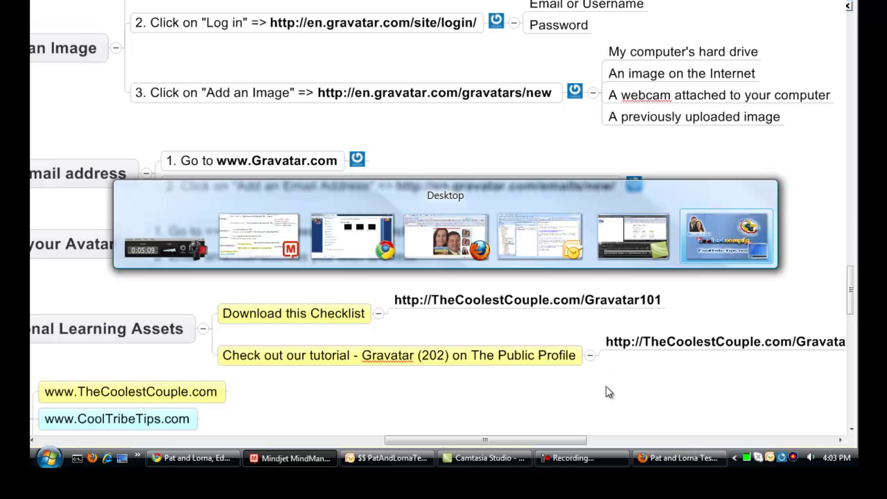